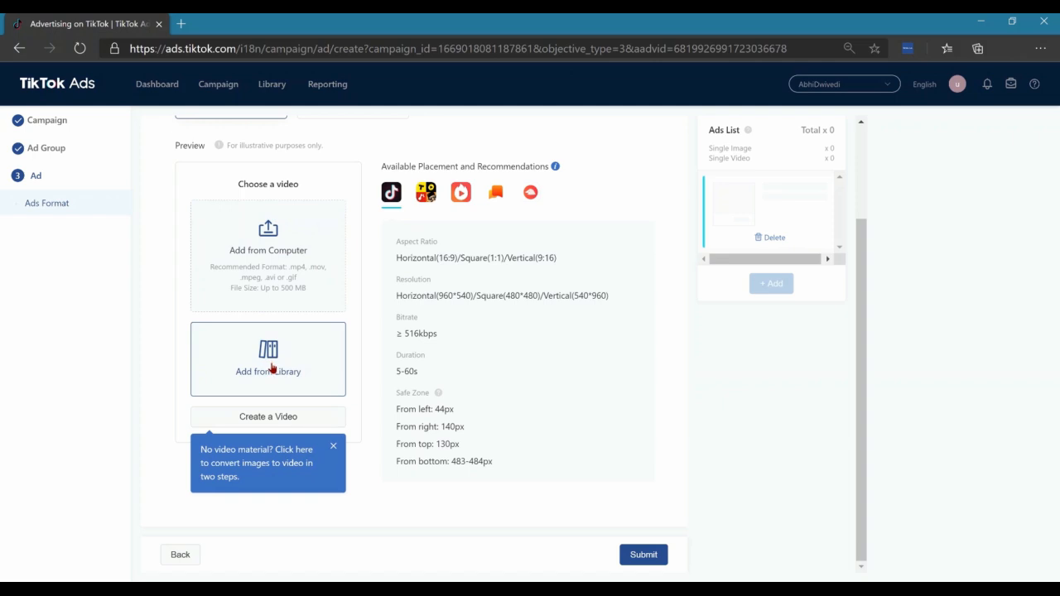
Add the 9-second 1080*1920 T shirt video from the library to the ad
{"action": "left_click", "coordinate": [269, 363]}
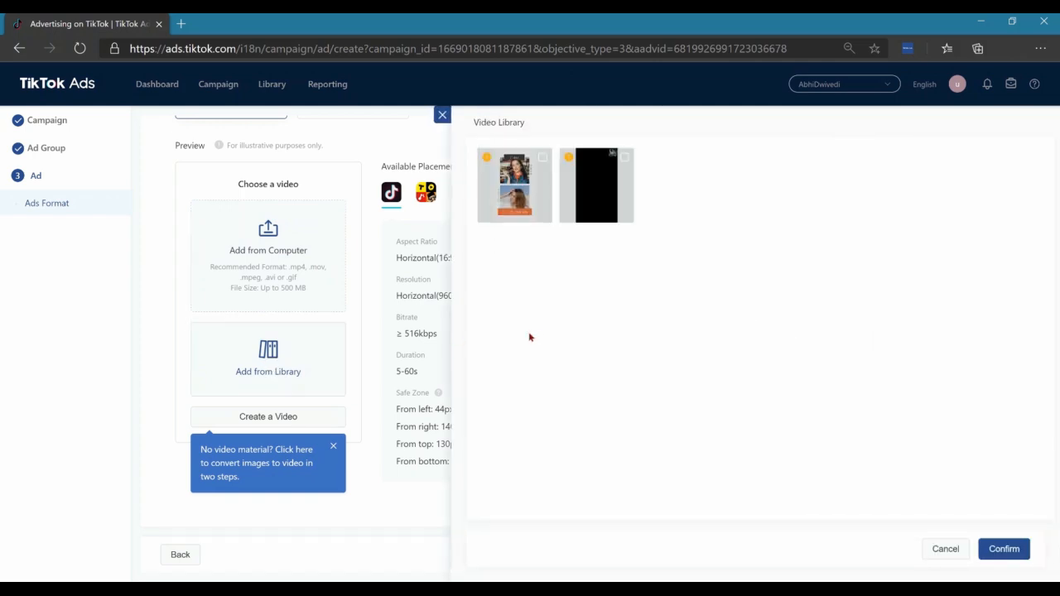
{"action": "left_click", "coordinate": [543, 159]}
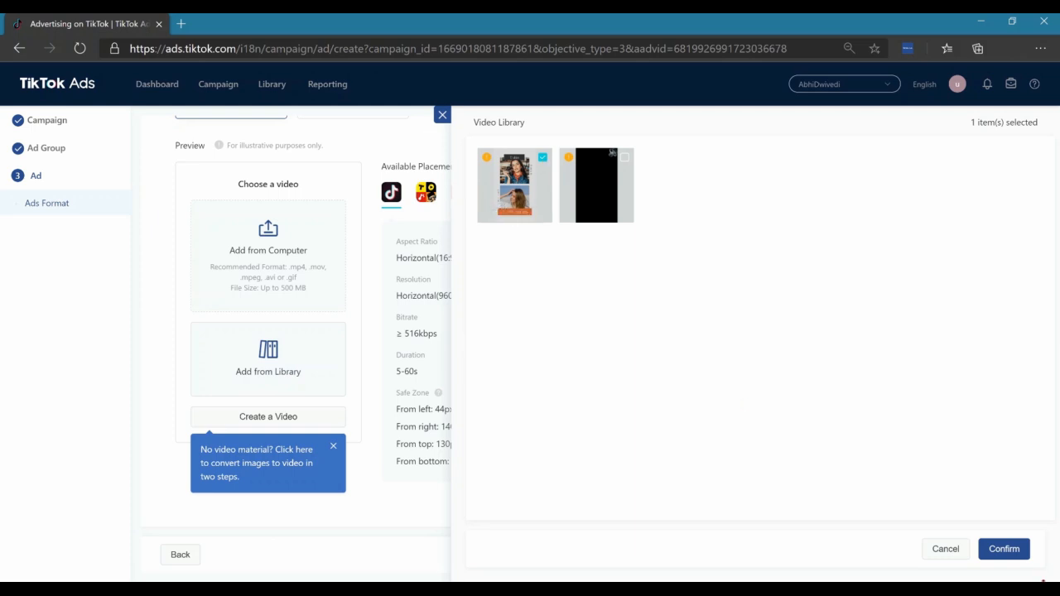
{"action": "left_click", "coordinate": [1005, 552]}
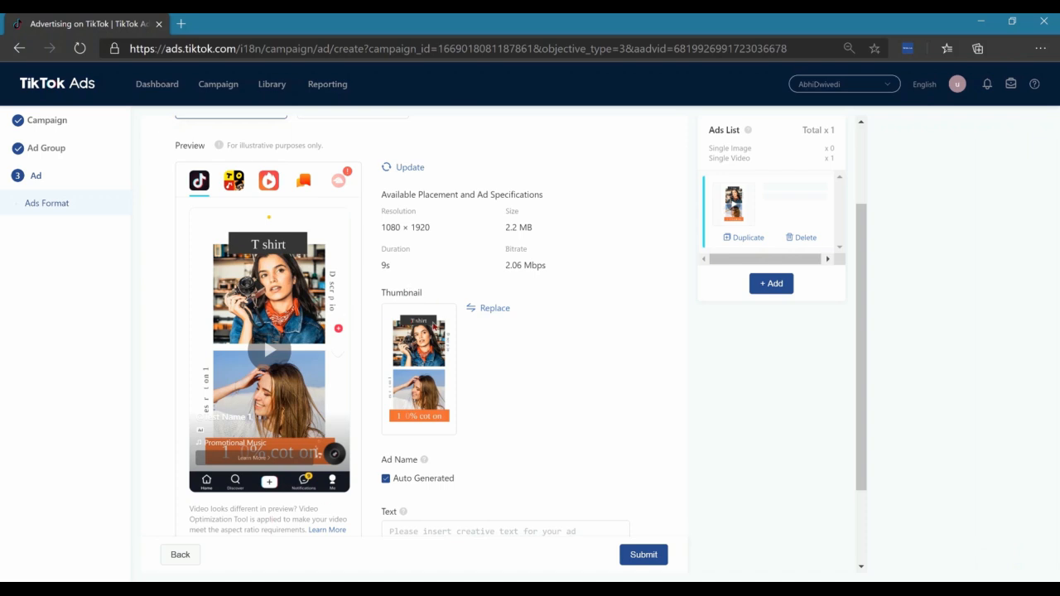
Review the suggested video thumbnails and save the first one as the ad's thumbnail
{"action": "left_click", "coordinate": [490, 310]}
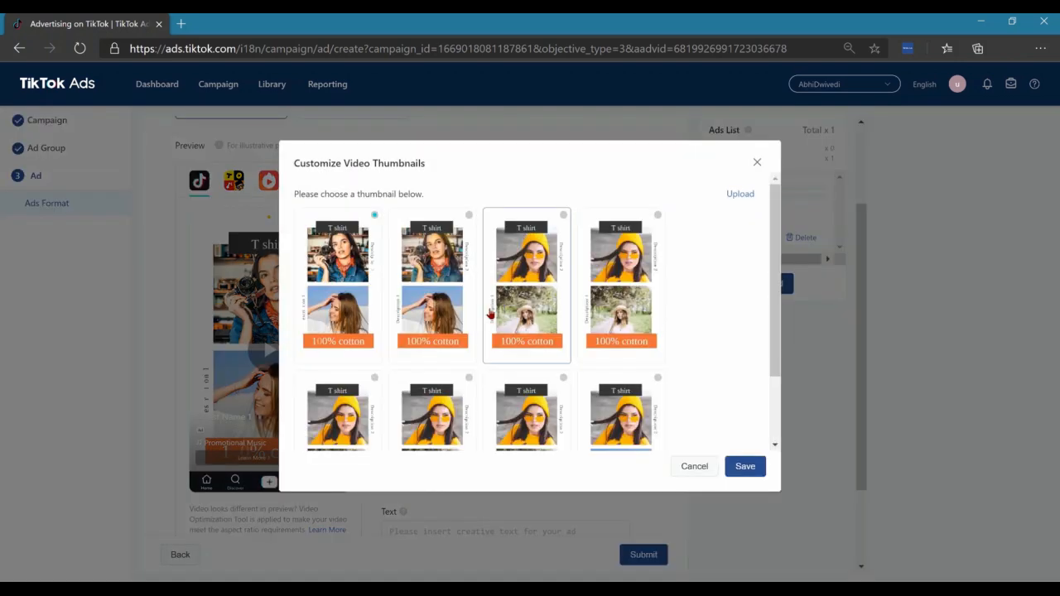
{"action": "scroll", "coordinate": [626, 332], "scroll_direction": "down", "scroll_amount": 1}
{"action": "scroll", "coordinate": [679, 323], "scroll_direction": "up", "scroll_amount": 1}
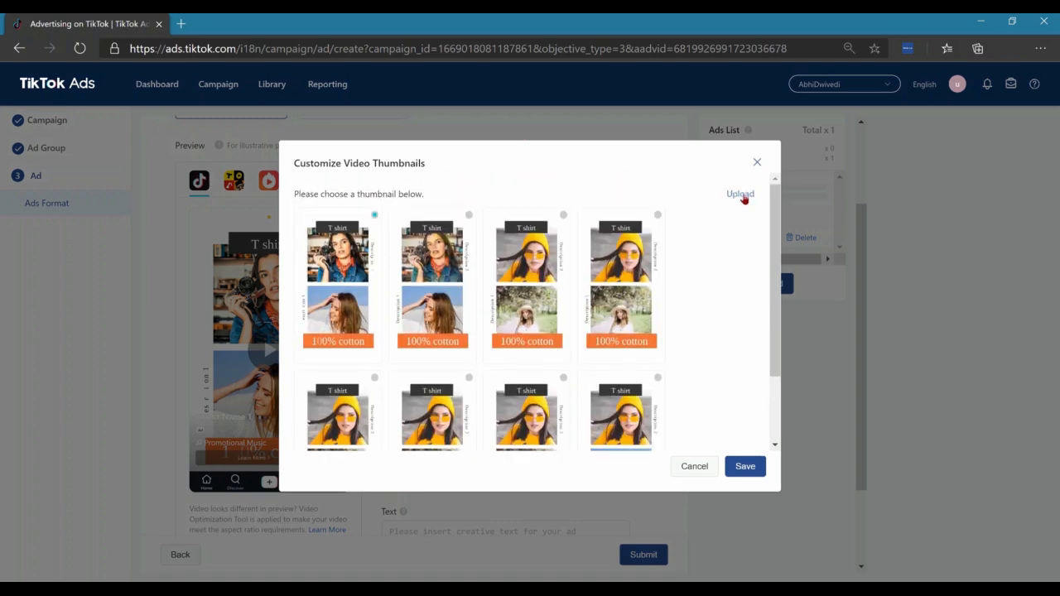
{"action": "left_click", "coordinate": [745, 469]}
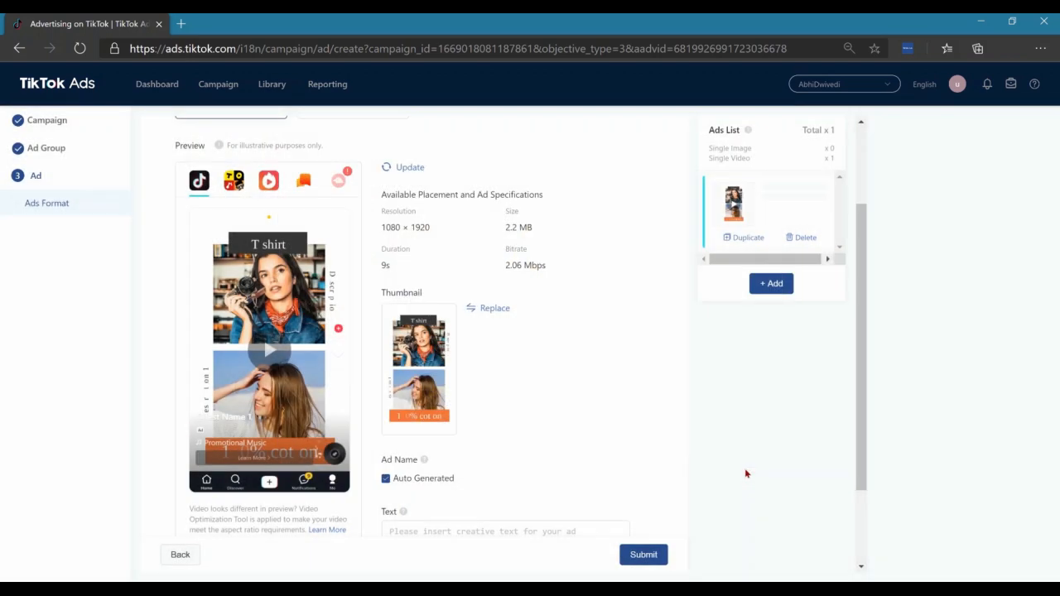
Turn off the auto-generated ad name and name the ad "TestAd 1"
{"action": "scroll", "coordinate": [516, 400], "scroll_direction": "down", "scroll_amount": 2}
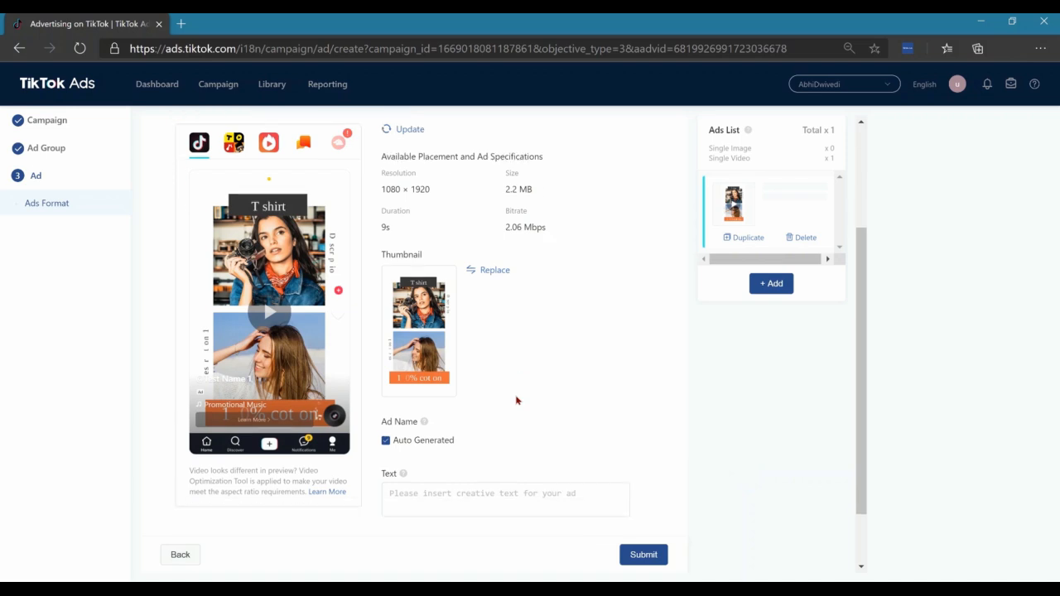
{"action": "left_click", "coordinate": [385, 367]}
{"action": "left_click", "coordinate": [475, 394]}
{"action": "type", "text": "TestAd 1"}
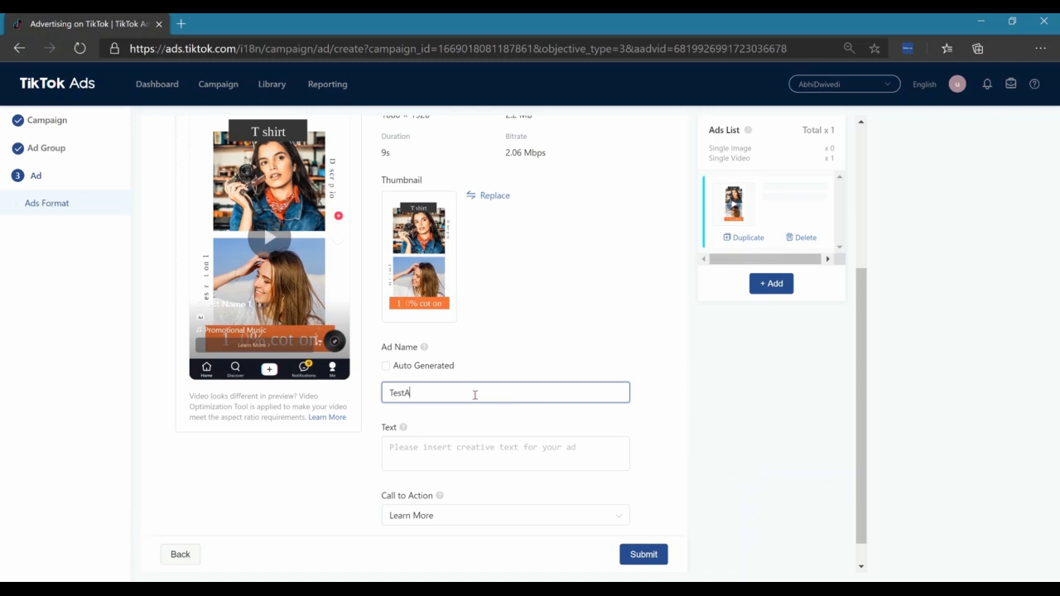
{"action": "left_click", "coordinate": [568, 304]}
Enter the ad text on three lines: "100% cotton t shirts for women", "get 50% off" and "T&C's"
{"action": "scroll", "coordinate": [513, 348], "scroll_direction": "down", "scroll_amount": 1}
{"action": "left_click", "coordinate": [445, 416]}
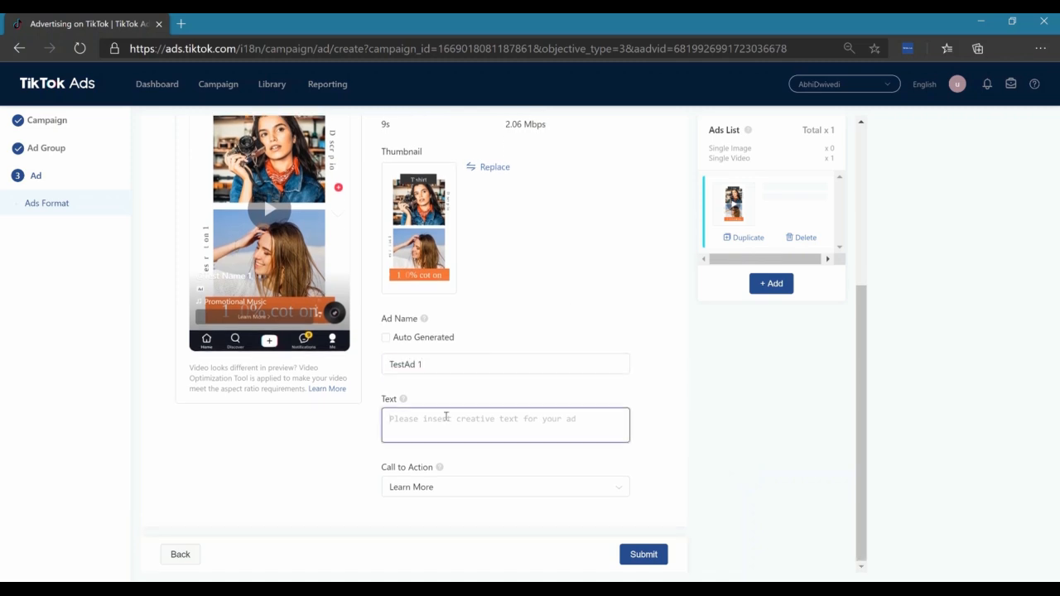
{"action": "type", "text": "100% "}
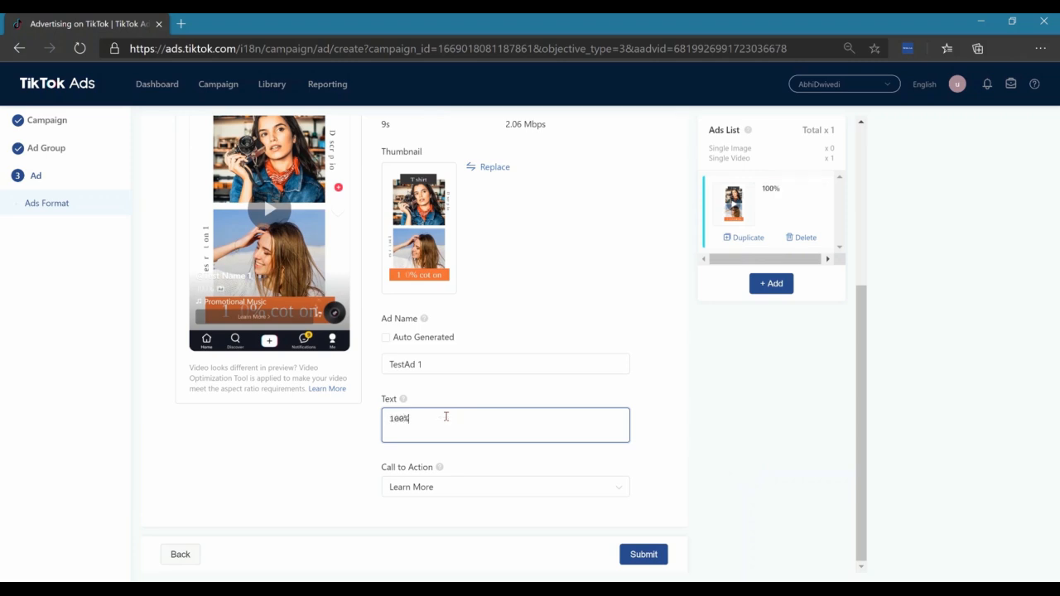
{"action": "type", "text": "cotton t shirts for "}
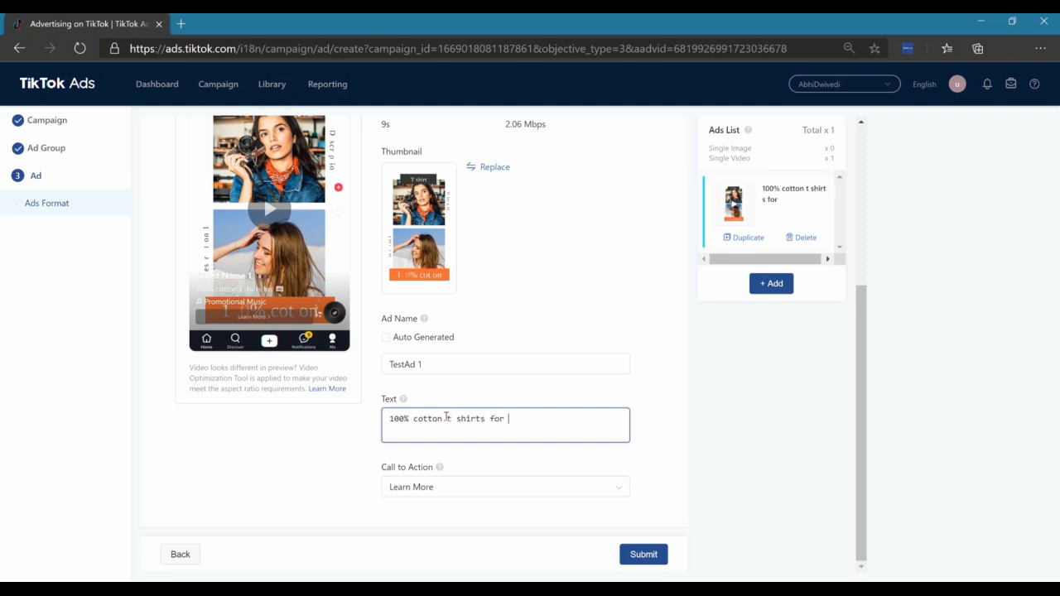
{"action": "type", "text": "women"}
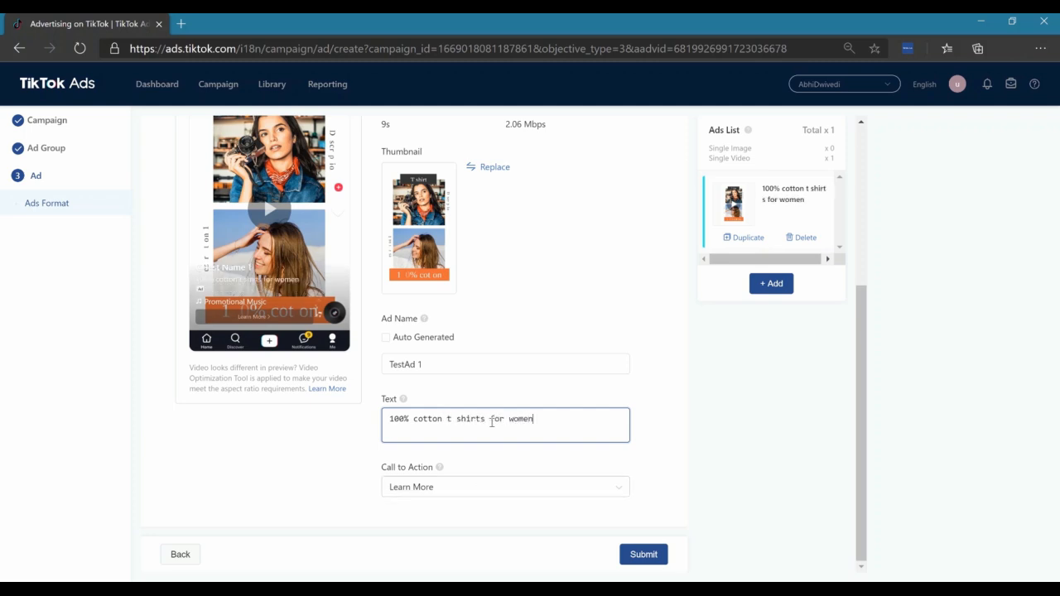
{"action": "key", "text": "Return"}
{"action": "type", "text": "get 50% off"}
{"action": "key", "text": "Return"}
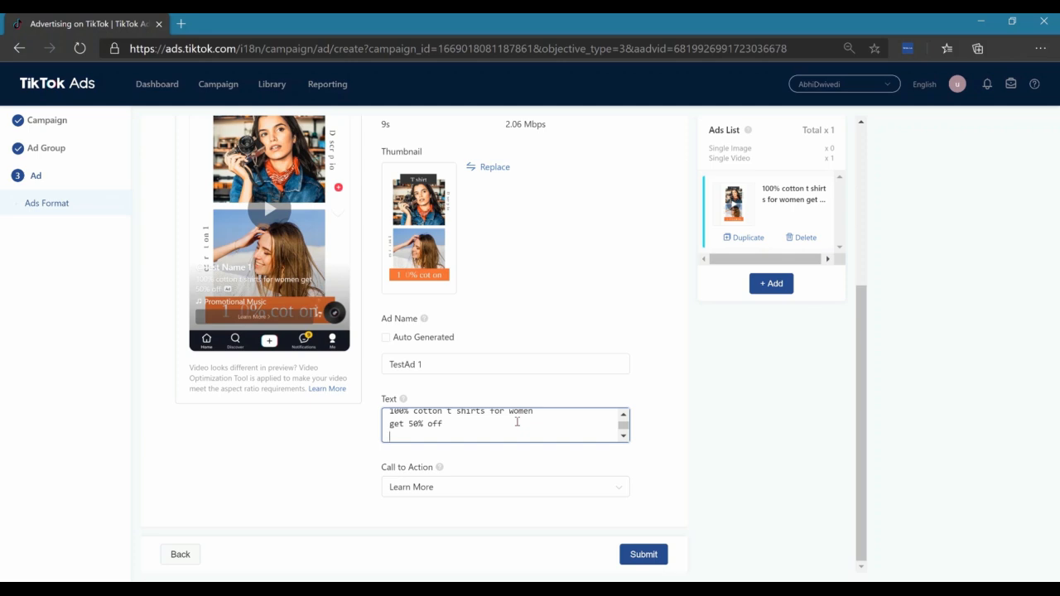
{"action": "type", "text": "T&C's"}
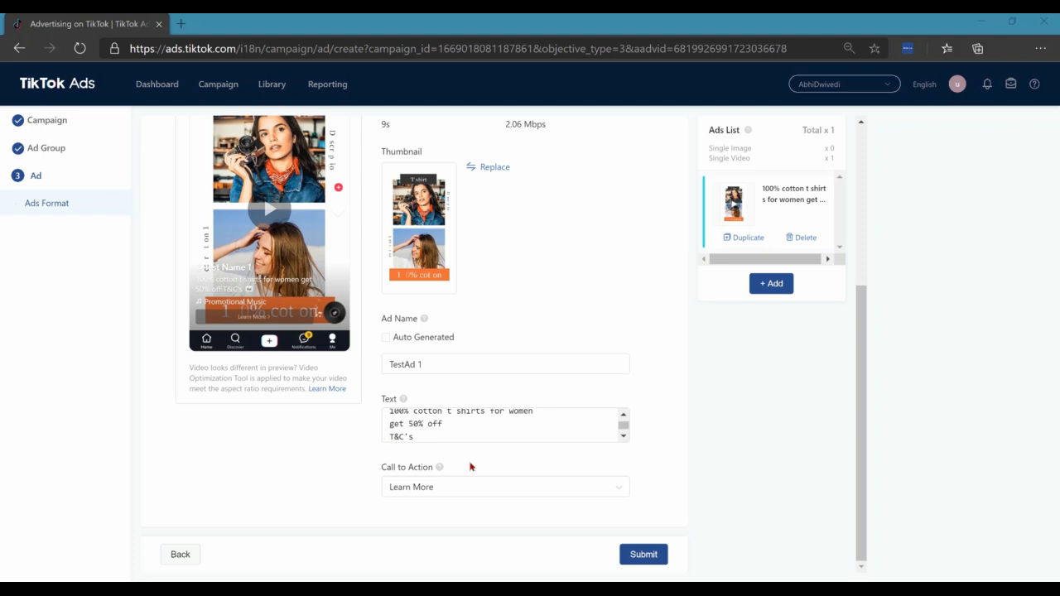
Set the first ad's call to action to Shop Now
{"action": "left_click", "coordinate": [480, 488]}
{"action": "scroll", "coordinate": [491, 457], "scroll_direction": "down", "scroll_amount": 1}
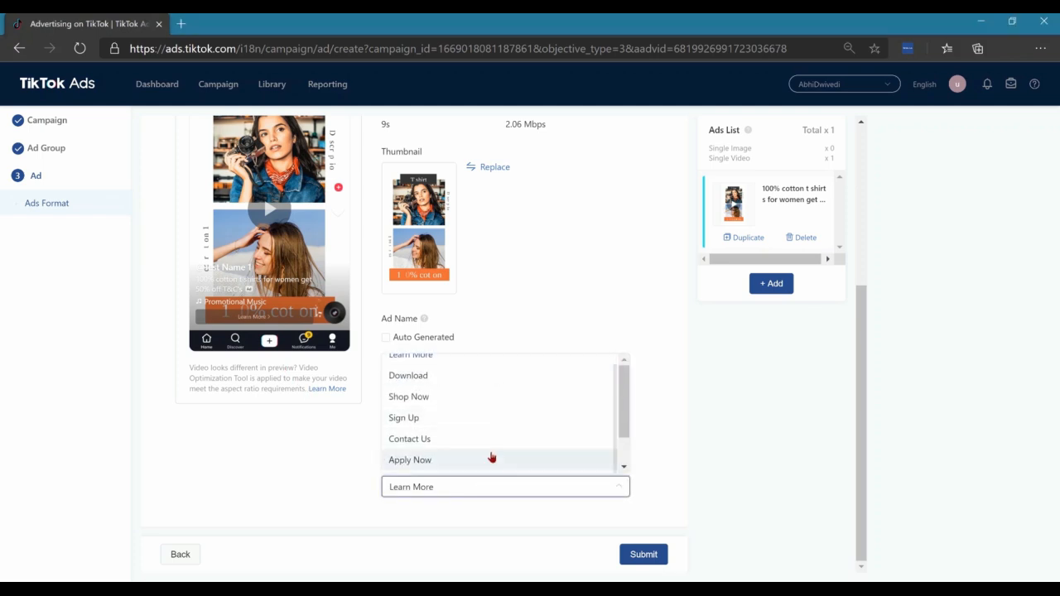
{"action": "scroll", "coordinate": [500, 443], "scroll_direction": "up", "scroll_amount": 1}
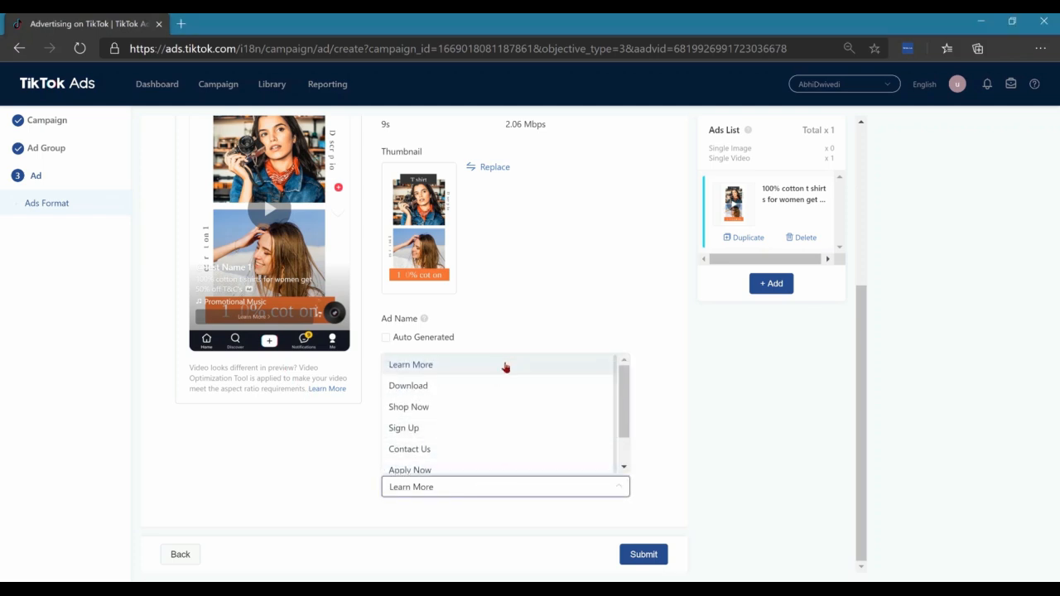
{"action": "left_click", "coordinate": [408, 407]}
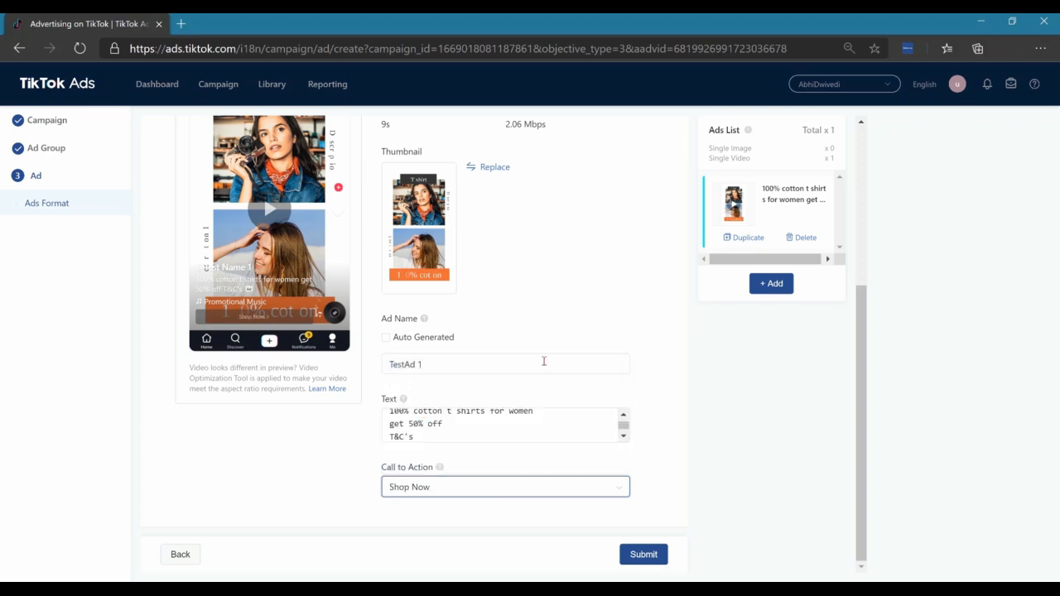
Add a second ad in Single video format, using the same T shirt video from the library
{"action": "left_click", "coordinate": [771, 283]}
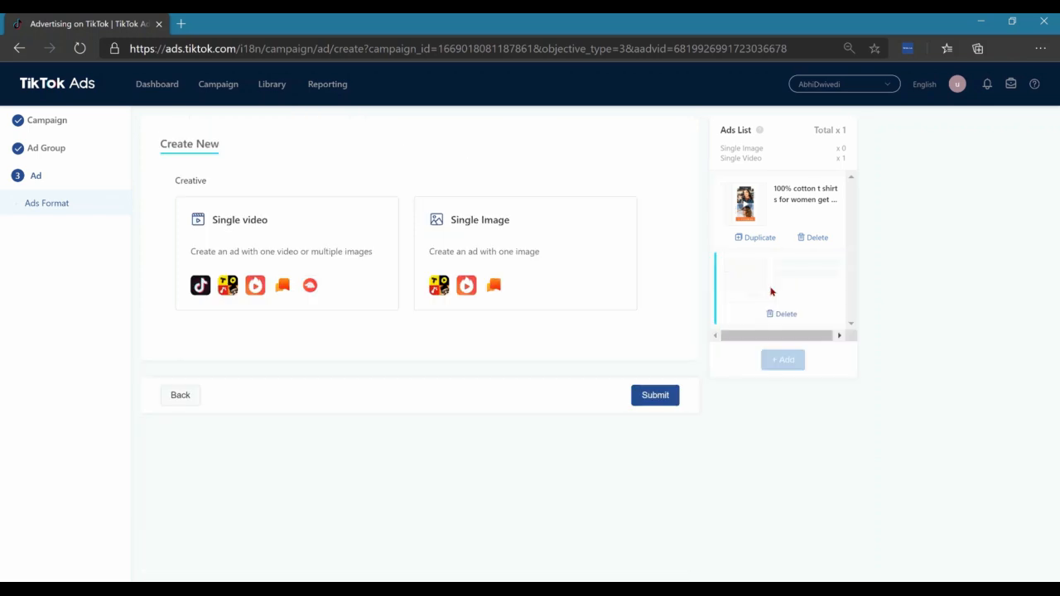
{"action": "left_click", "coordinate": [248, 239]}
{"action": "scroll", "coordinate": [248, 239], "scroll_direction": "down", "scroll_amount": 2}
{"action": "left_click", "coordinate": [268, 356]}
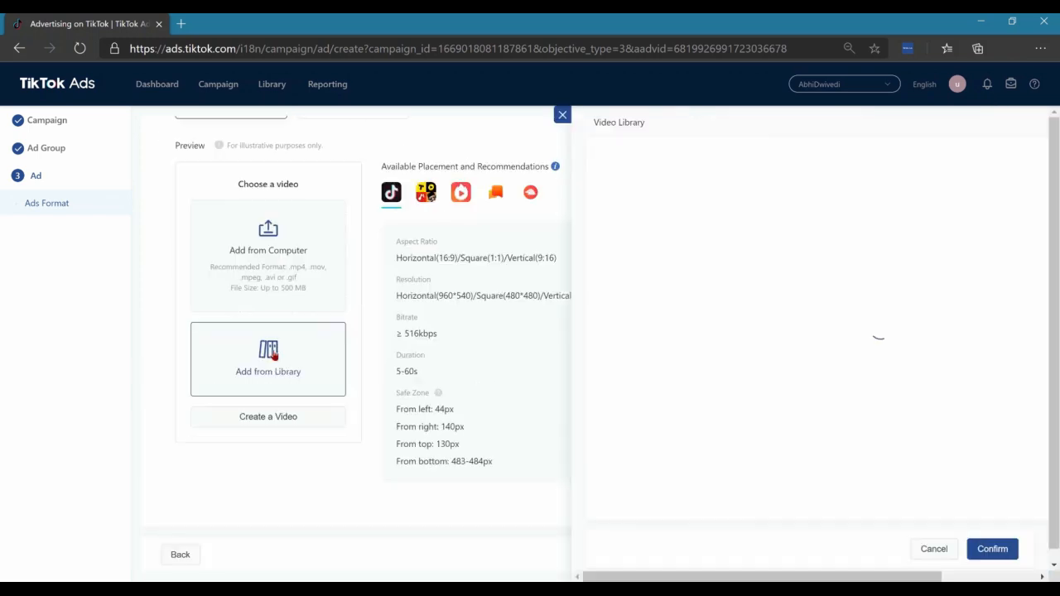
{"action": "left_click", "coordinate": [512, 186]}
{"action": "left_click", "coordinate": [1003, 546]}
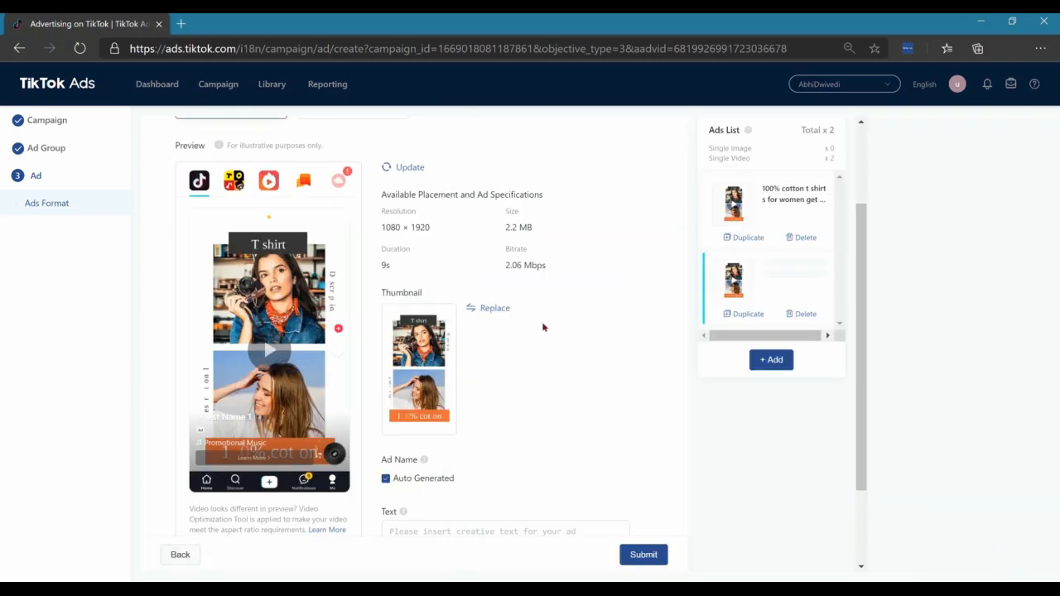
Turn off the auto-generated name for the second ad and name it "TestAd2"
{"action": "scroll", "coordinate": [544, 326], "scroll_direction": "down", "scroll_amount": 2}
{"action": "left_click", "coordinate": [386, 365]}
{"action": "left_click", "coordinate": [433, 394]}
{"action": "type", "text": "TestAd2"}
Enter "Premium cotton shirt for women" as the second ad's text
{"action": "left_click", "coordinate": [439, 447]}
{"action": "type", "text": "P"}
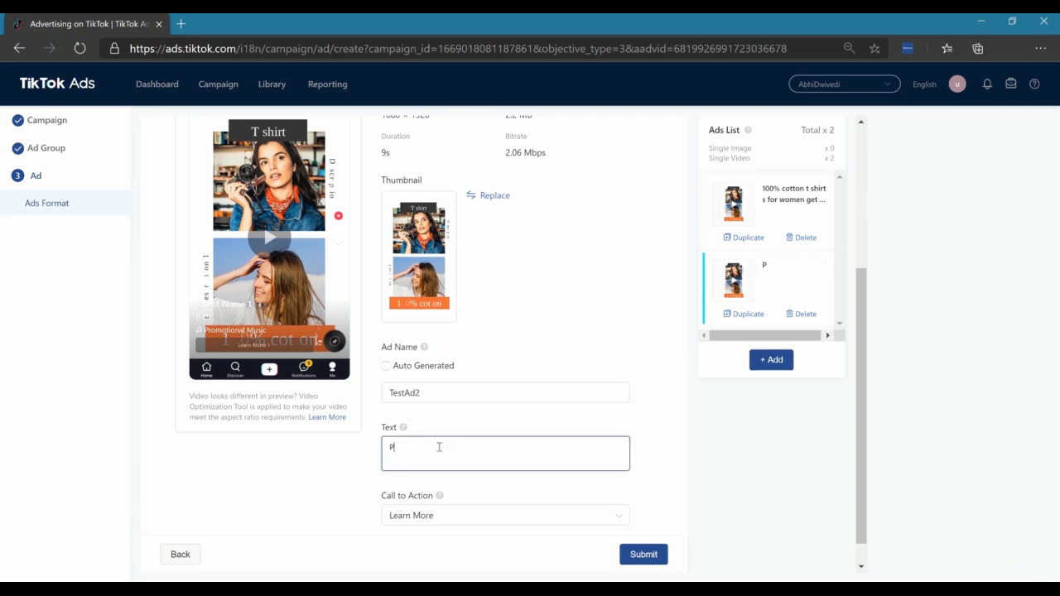
{"action": "type", "text": "remium cotton shirt for women"}
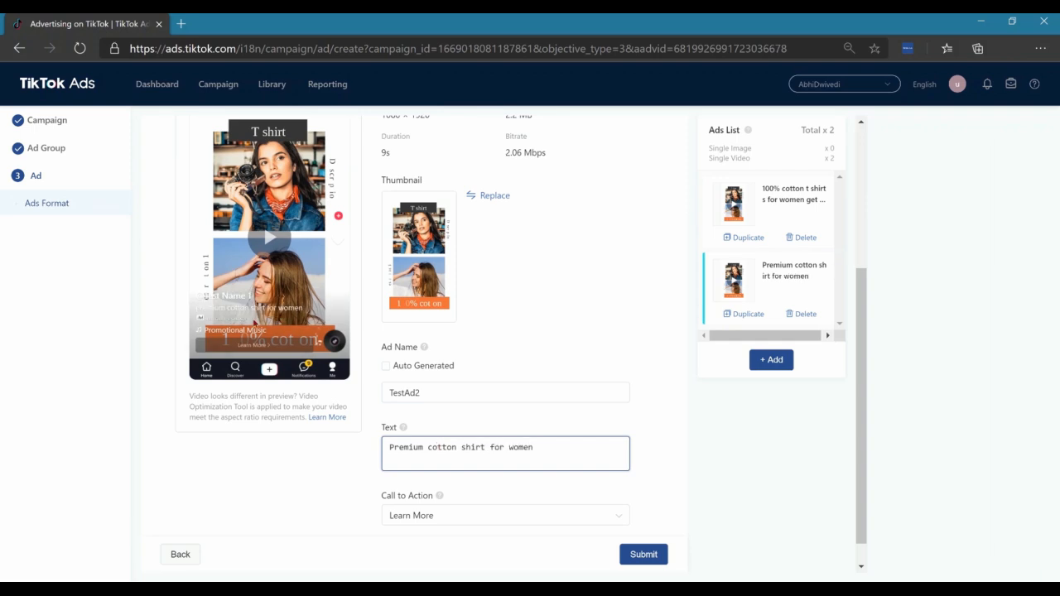
Set the second ad's call to action to Shop Now and submit both ads
{"action": "left_click", "coordinate": [539, 513]}
{"action": "left_click", "coordinate": [444, 437]}
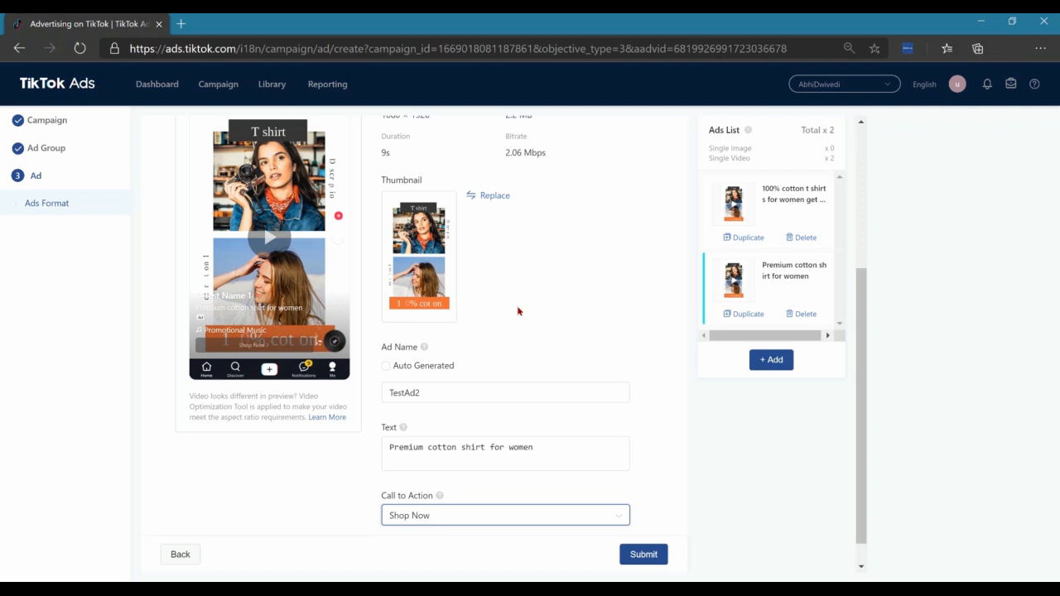
{"action": "scroll", "coordinate": [570, 315], "scroll_direction": "down", "scroll_amount": 1}
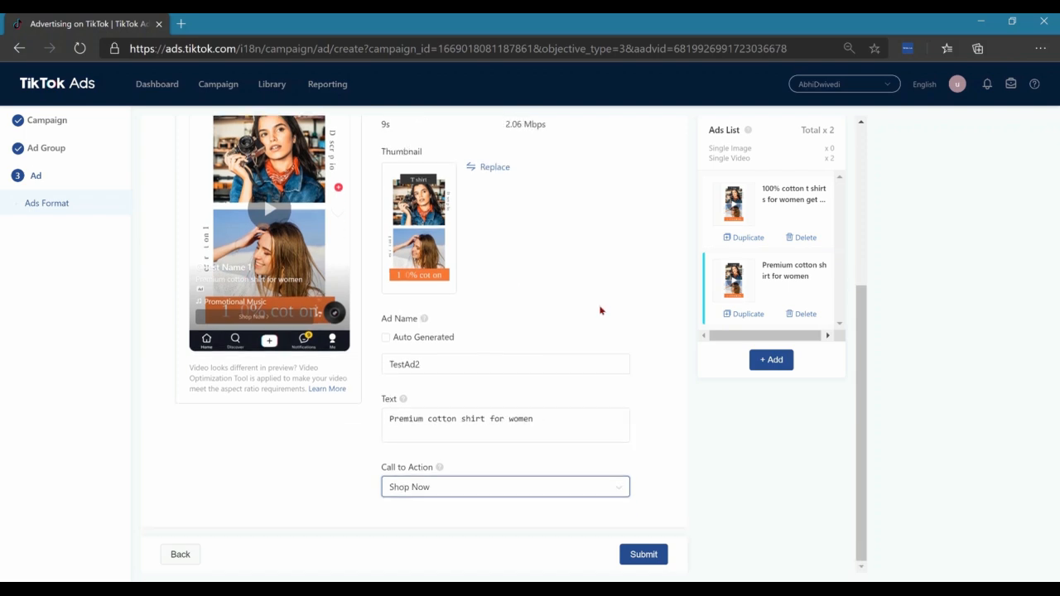
{"action": "left_click", "coordinate": [645, 556]}
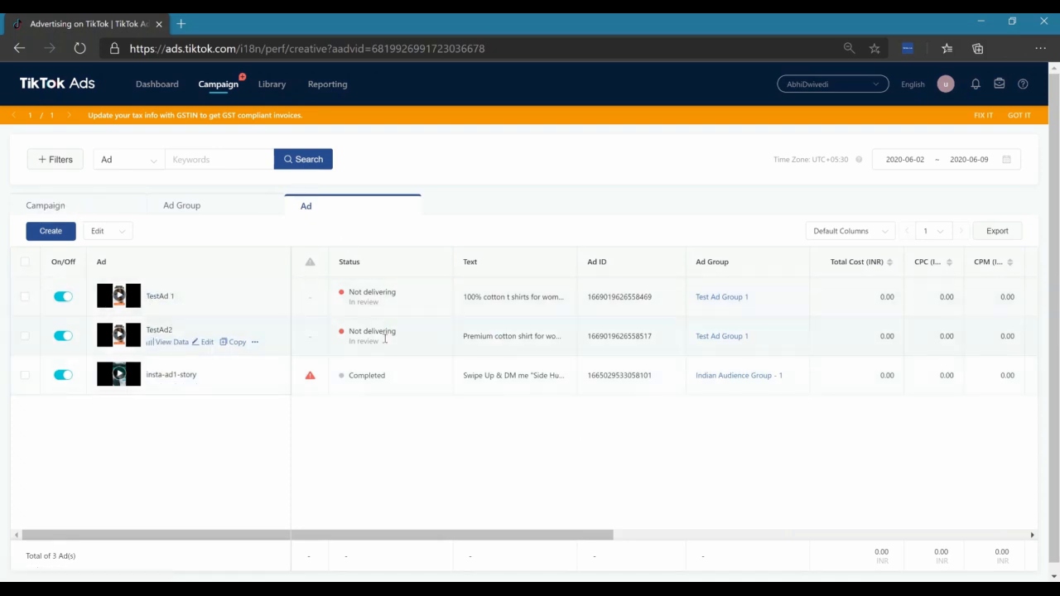
Open Test Campaign from the campaign list and examine its ad group's status, budget, bid and performance columns
{"action": "left_click", "coordinate": [78, 209]}
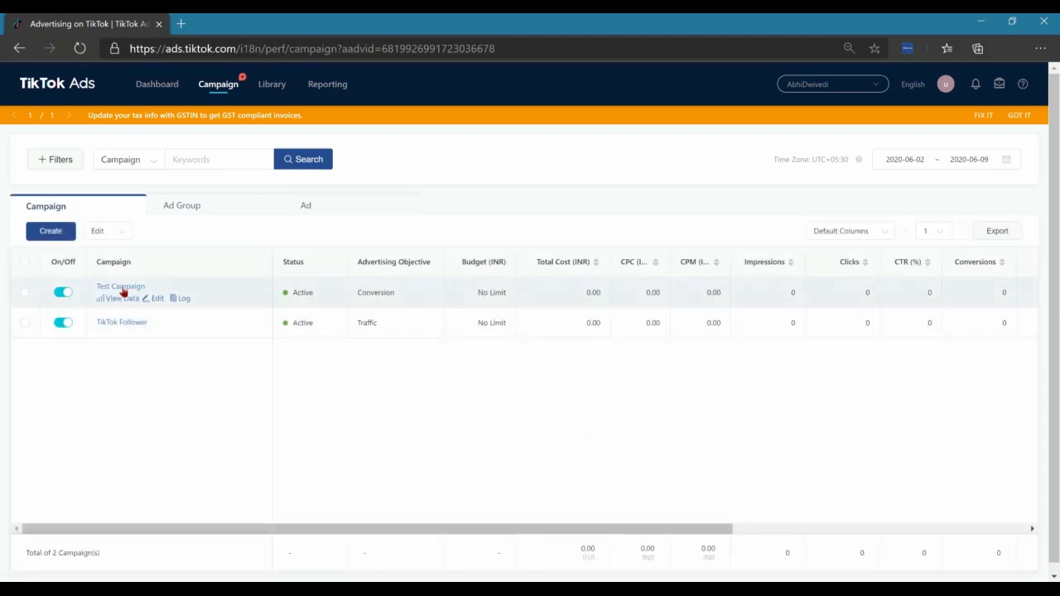
{"action": "left_click", "coordinate": [122, 288]}
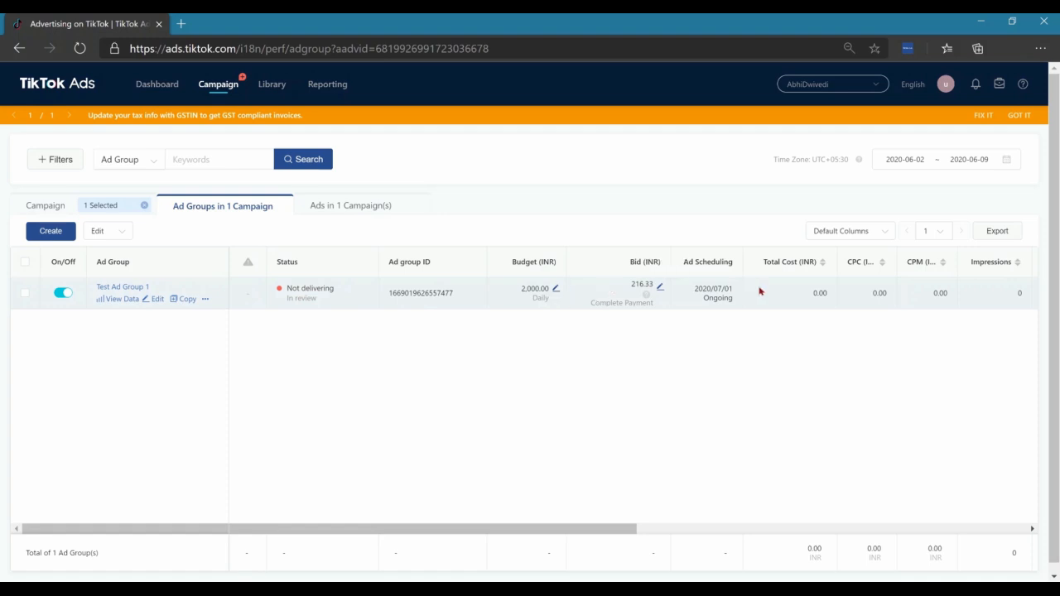
{"action": "scroll", "coordinate": [925, 285], "scroll_direction": "right", "scroll_amount": 1}
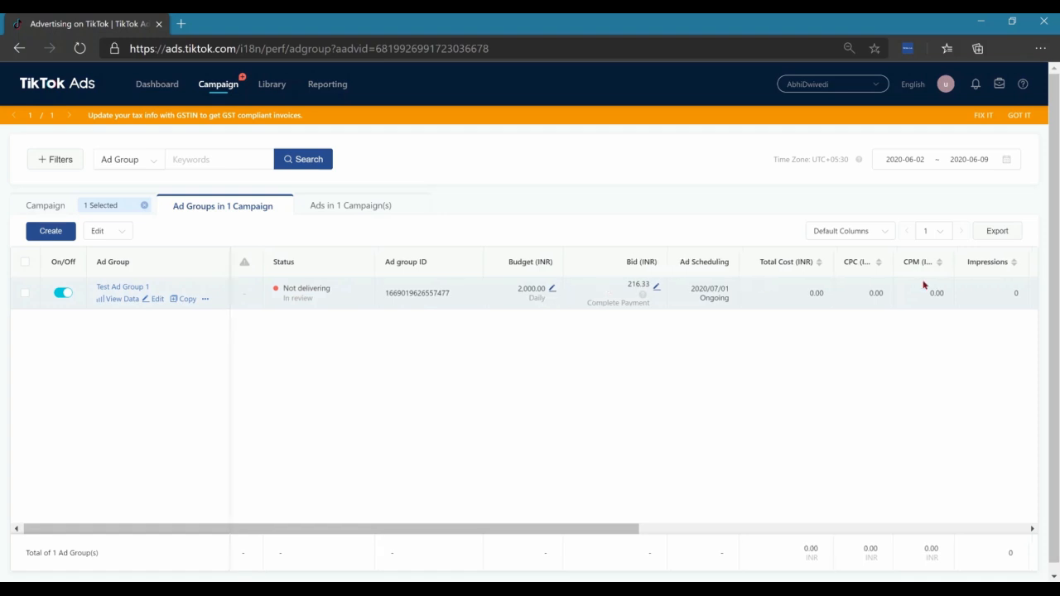
{"action": "scroll", "coordinate": [924, 284], "scroll_direction": "right", "scroll_amount": 8}
{"action": "scroll", "coordinate": [538, 285], "scroll_direction": "left", "scroll_amount": 5}
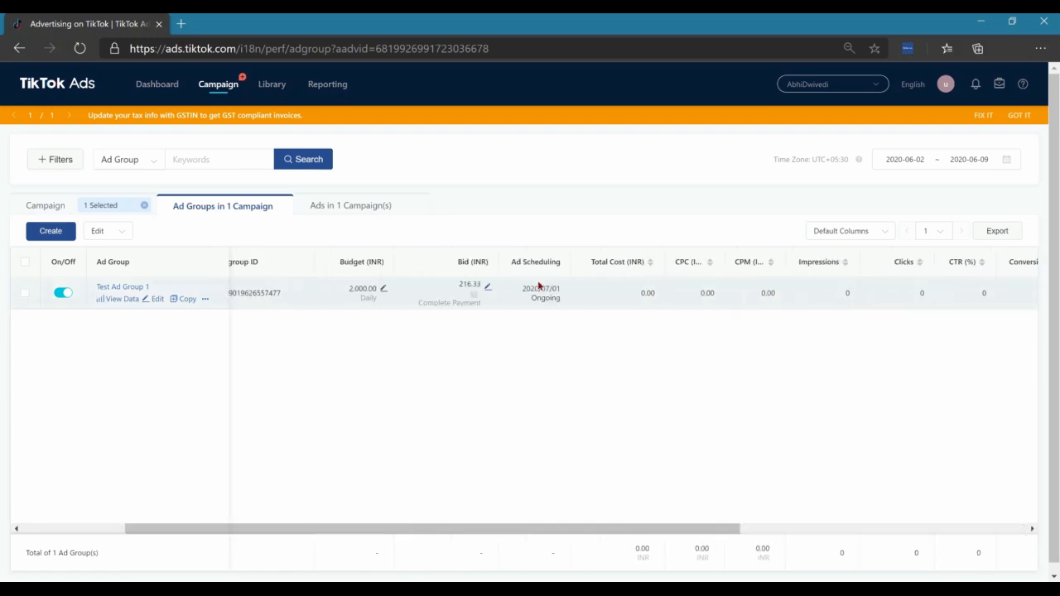
{"action": "scroll", "coordinate": [538, 285], "scroll_direction": "left", "scroll_amount": 3}
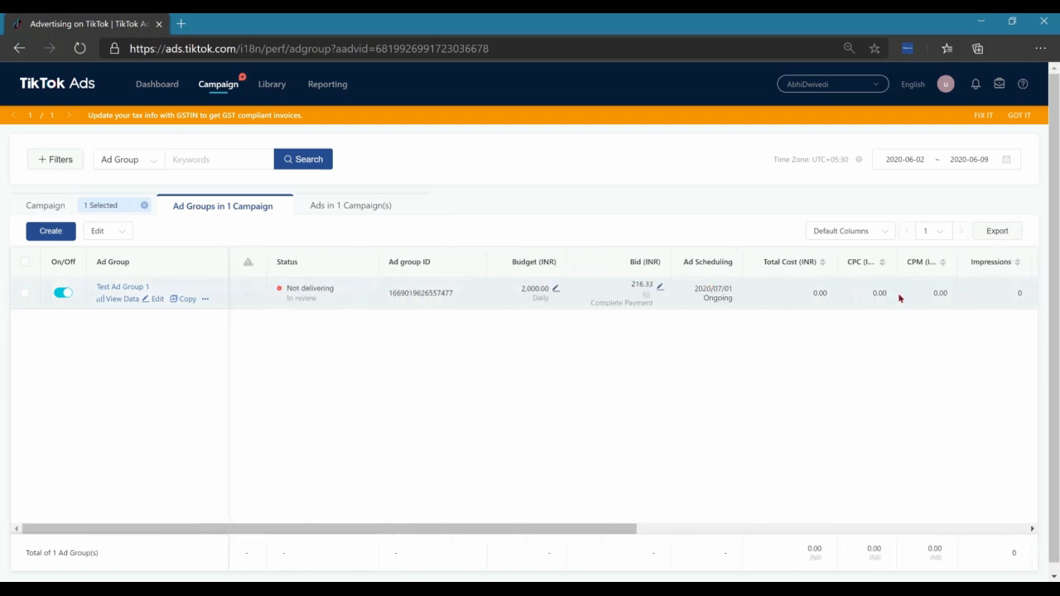
View the ads in Test Campaign and examine their status, cost and result columns
{"action": "left_click", "coordinate": [339, 209]}
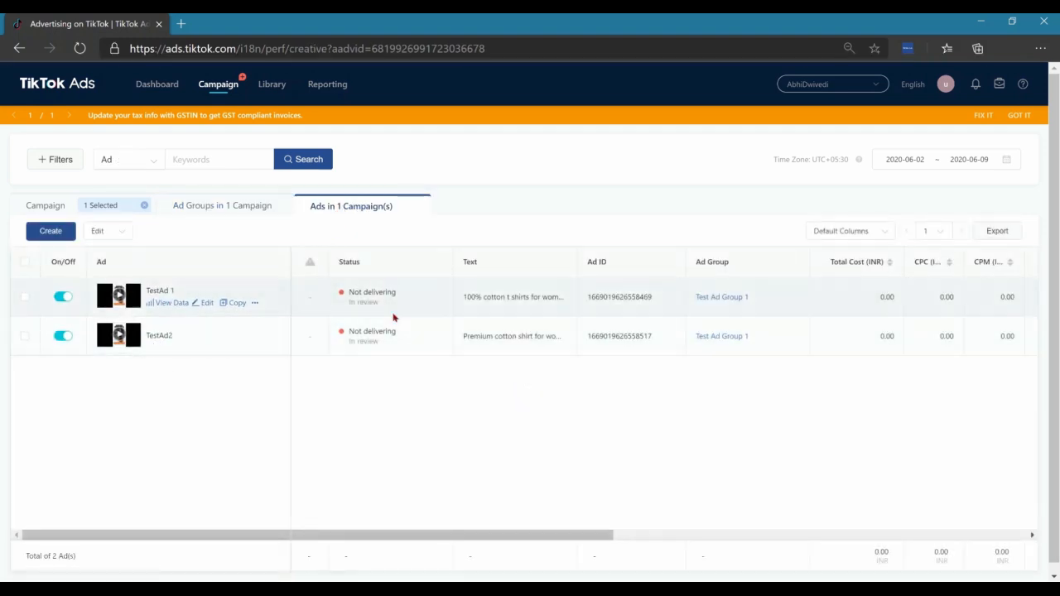
{"action": "scroll", "coordinate": [792, 303], "scroll_direction": "right", "scroll_amount": 10}
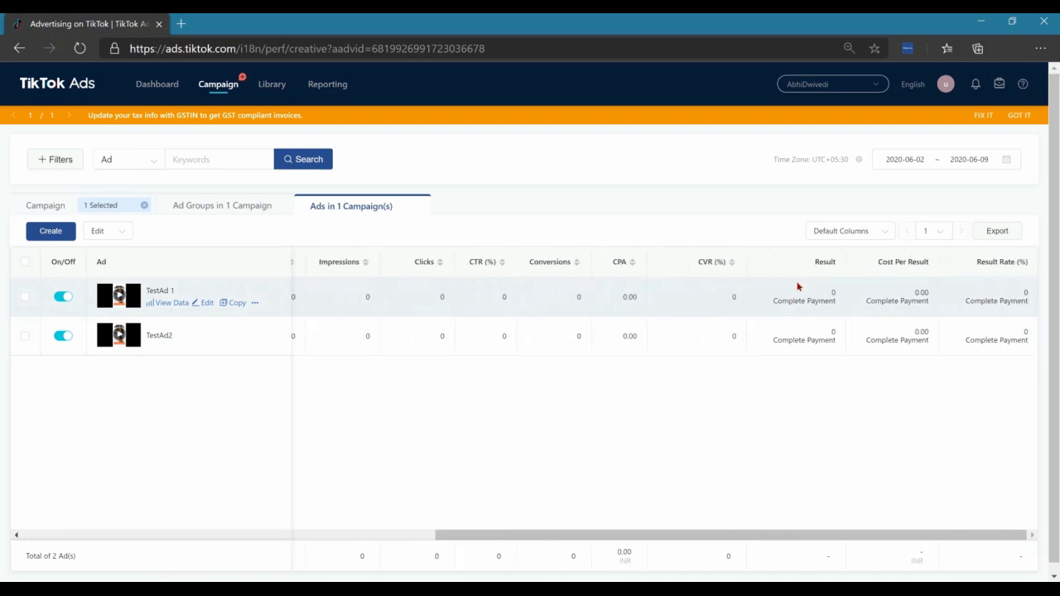
{"action": "scroll", "coordinate": [789, 312], "scroll_direction": "left", "scroll_amount": 10}
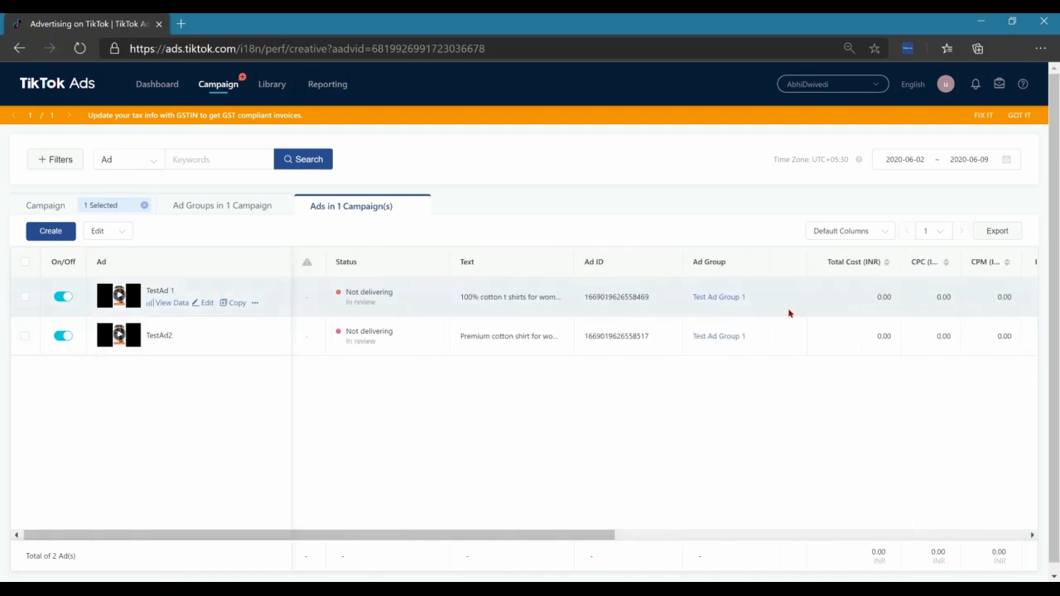
Return to the campaign's ad group list and set the reporting date range to Today
{"action": "left_click", "coordinate": [205, 212]}
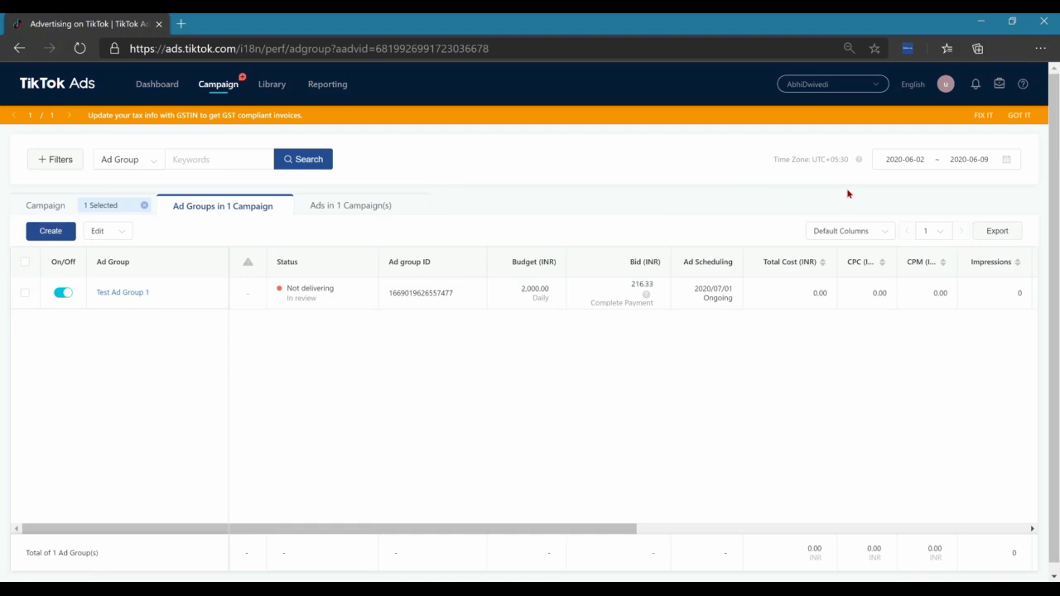
{"action": "left_click", "coordinate": [1007, 161]}
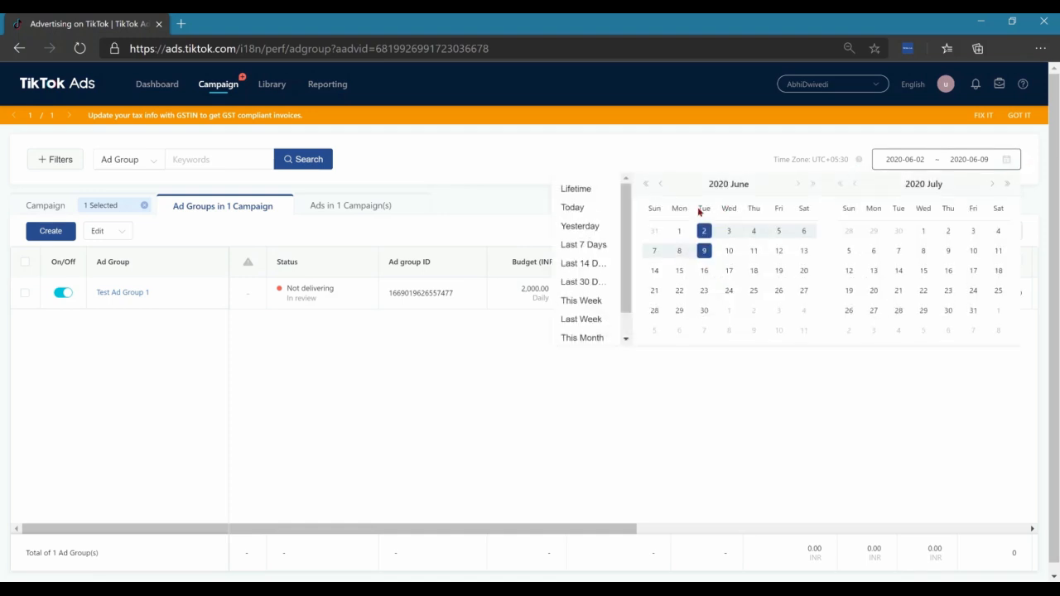
{"action": "left_click", "coordinate": [577, 207]}
Examine the custom column metrics under Basic Data, In-App Event, Attribution and Page Event, and return the ad group table to Default Columns
{"action": "left_click", "coordinate": [856, 235]}
{"action": "left_click", "coordinate": [840, 275]}
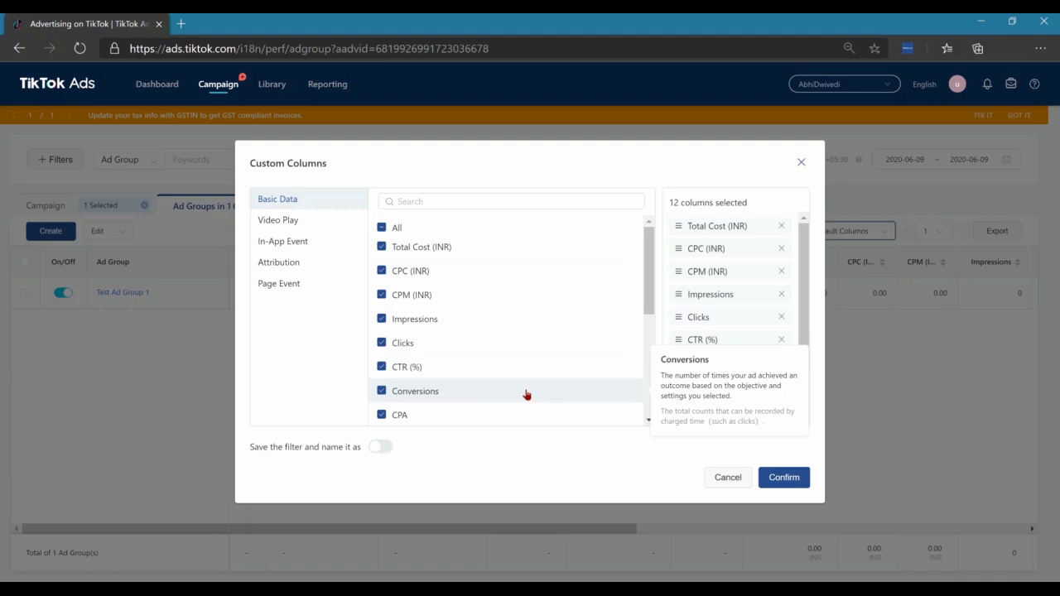
{"action": "scroll", "coordinate": [474, 378], "scroll_direction": "down", "scroll_amount": 1}
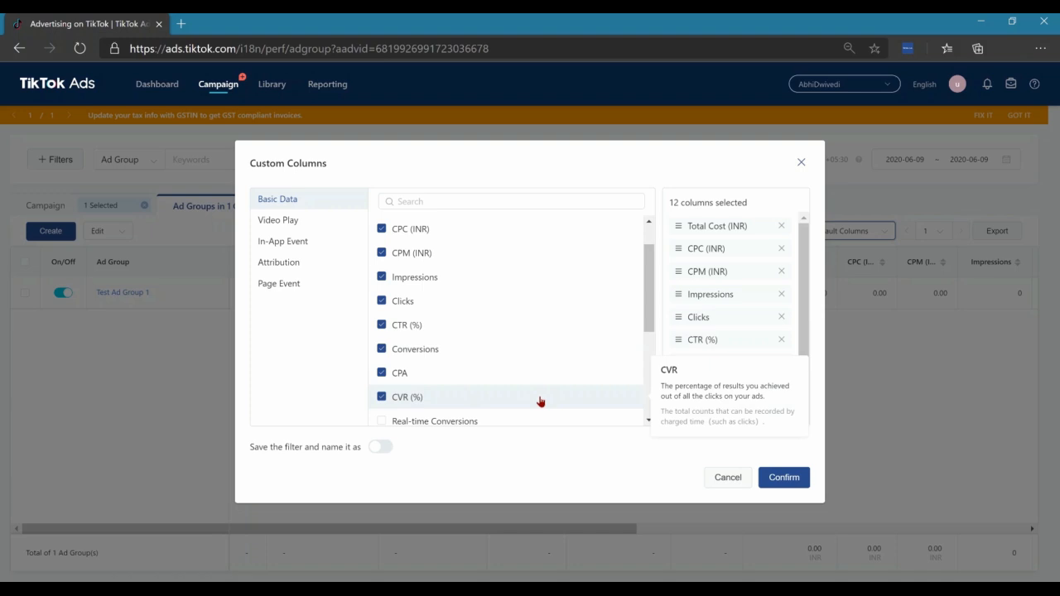
{"action": "scroll", "coordinate": [539, 402], "scroll_direction": "down", "scroll_amount": 4}
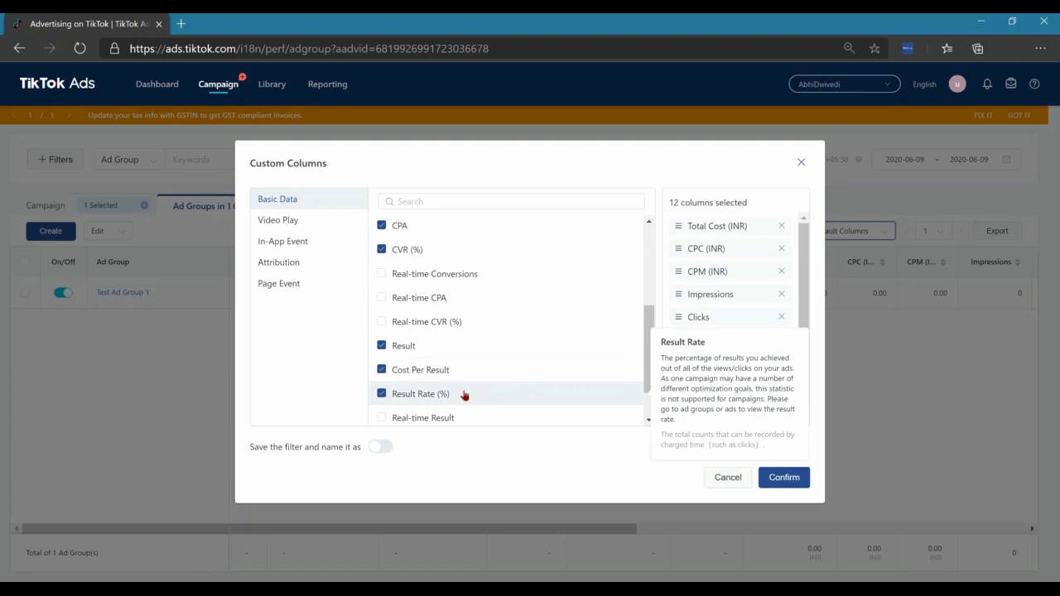
{"action": "left_click", "coordinate": [300, 245]}
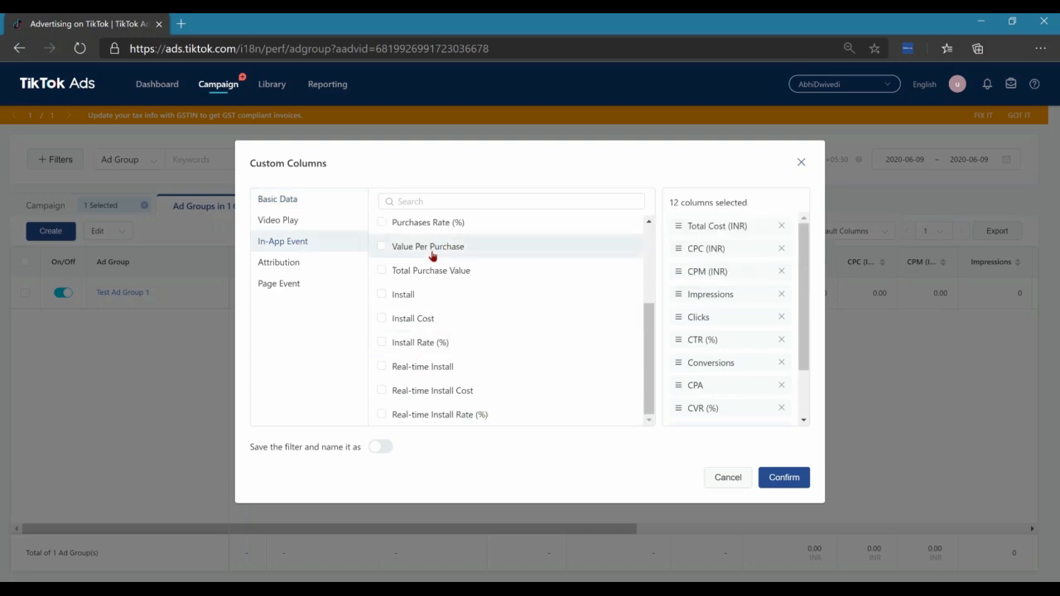
{"action": "left_click", "coordinate": [286, 268]}
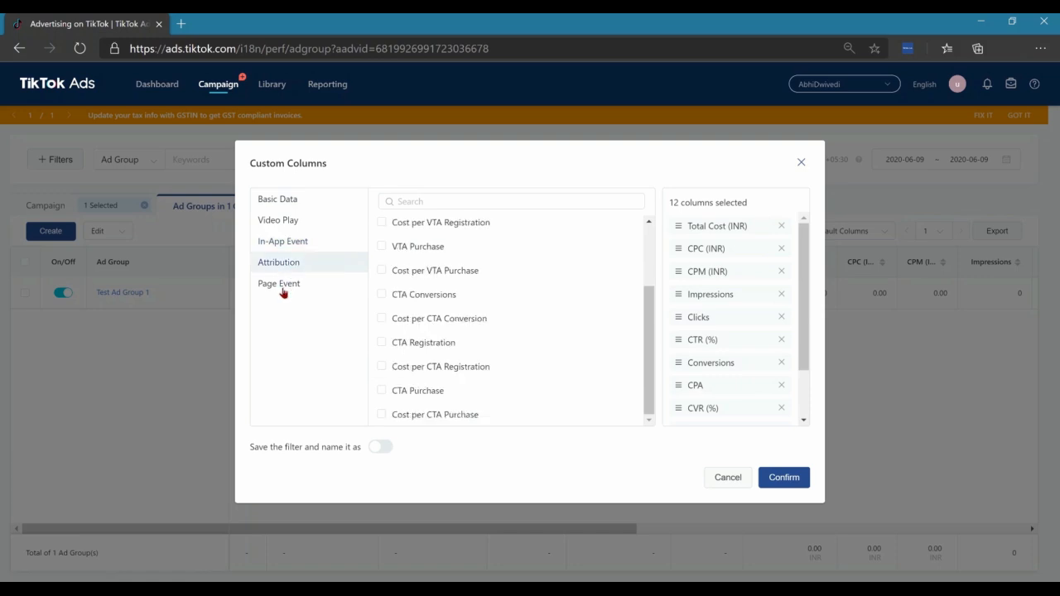
{"action": "left_click", "coordinate": [283, 290]}
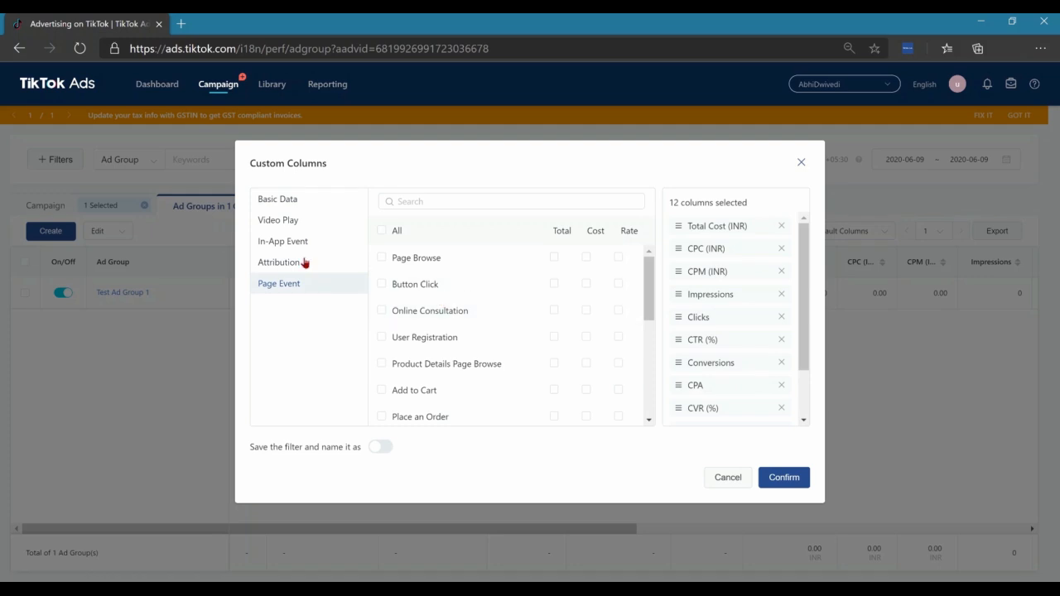
{"action": "left_click", "coordinate": [289, 202]}
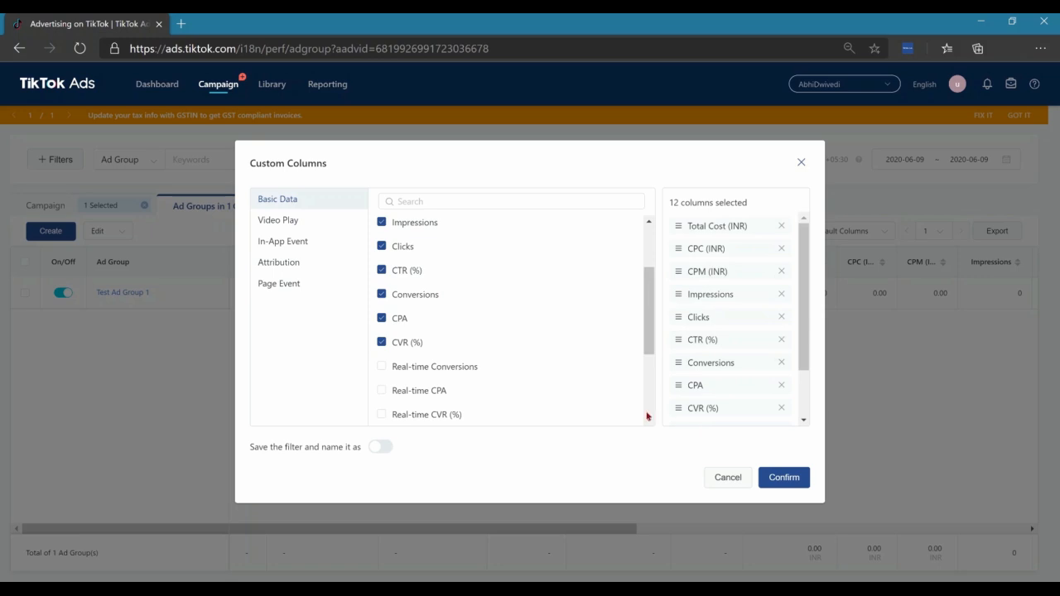
{"action": "left_click", "coordinate": [787, 484]}
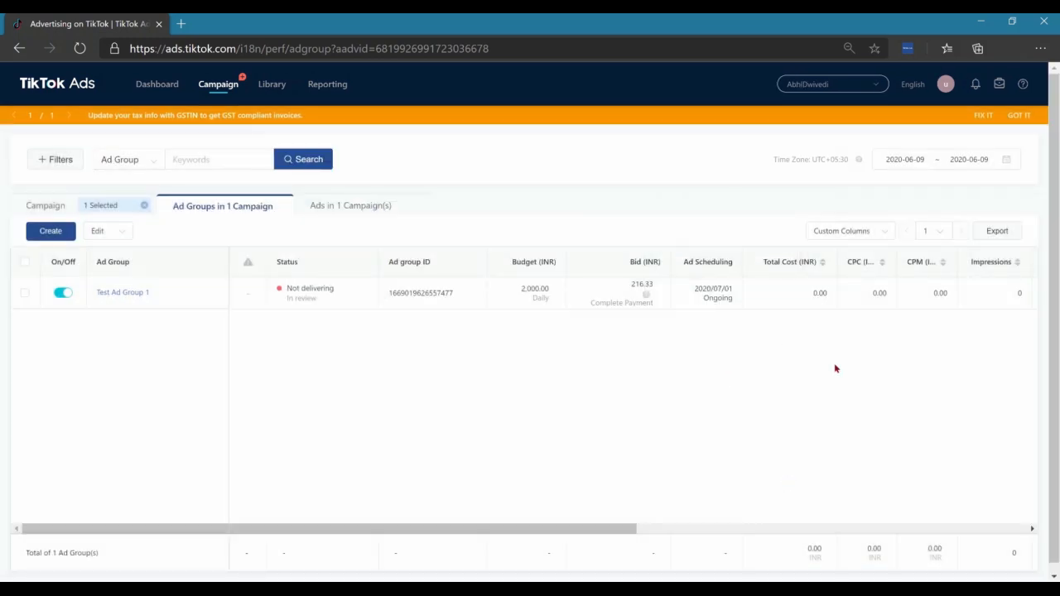
{"action": "left_click", "coordinate": [862, 236]}
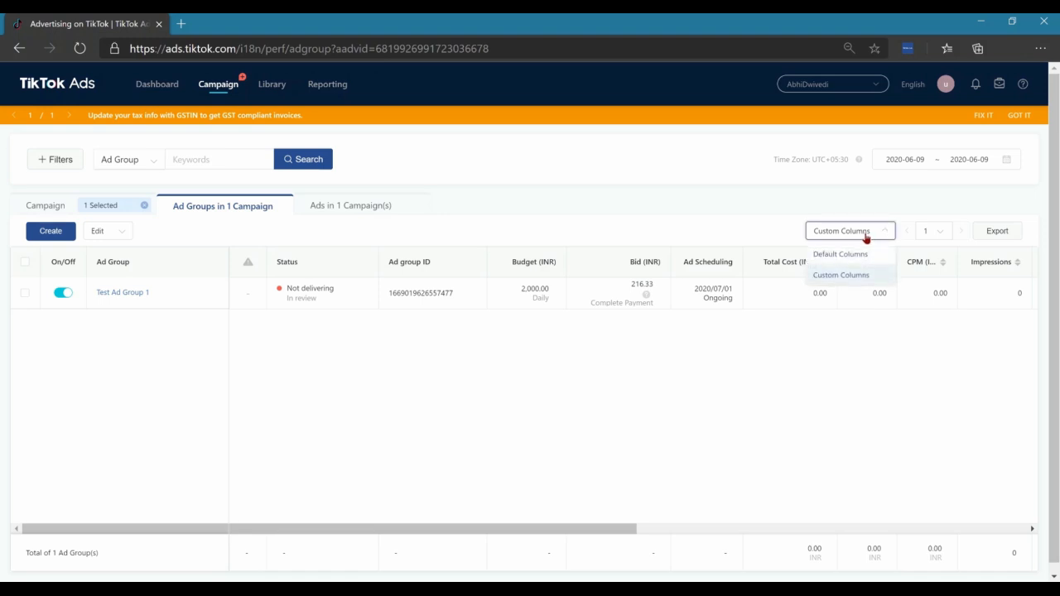
{"action": "left_click", "coordinate": [845, 255]}
{"action": "left_click", "coordinate": [852, 236]}
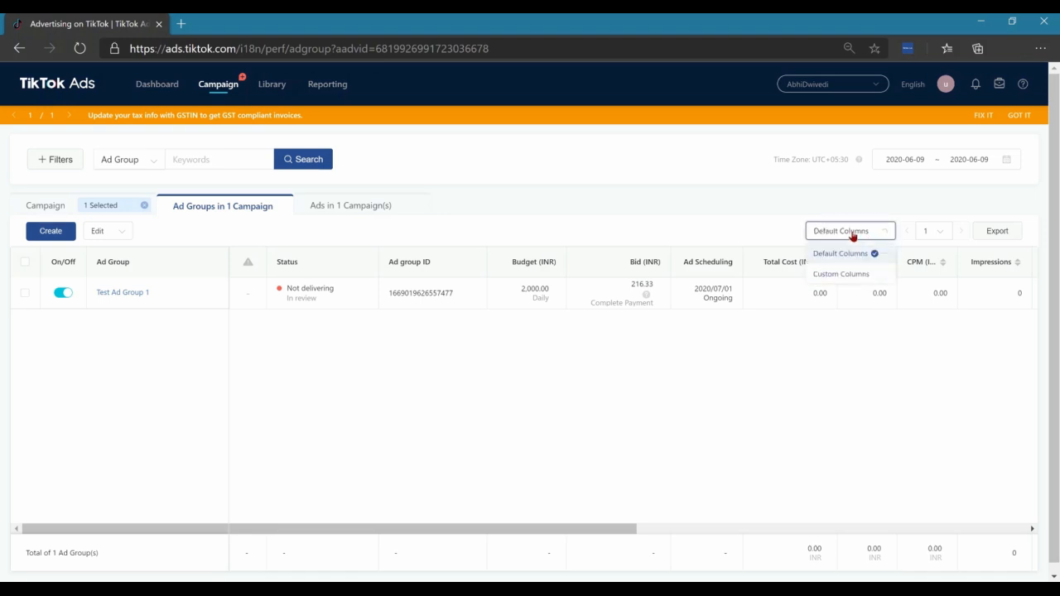
{"action": "left_click", "coordinate": [855, 282]}
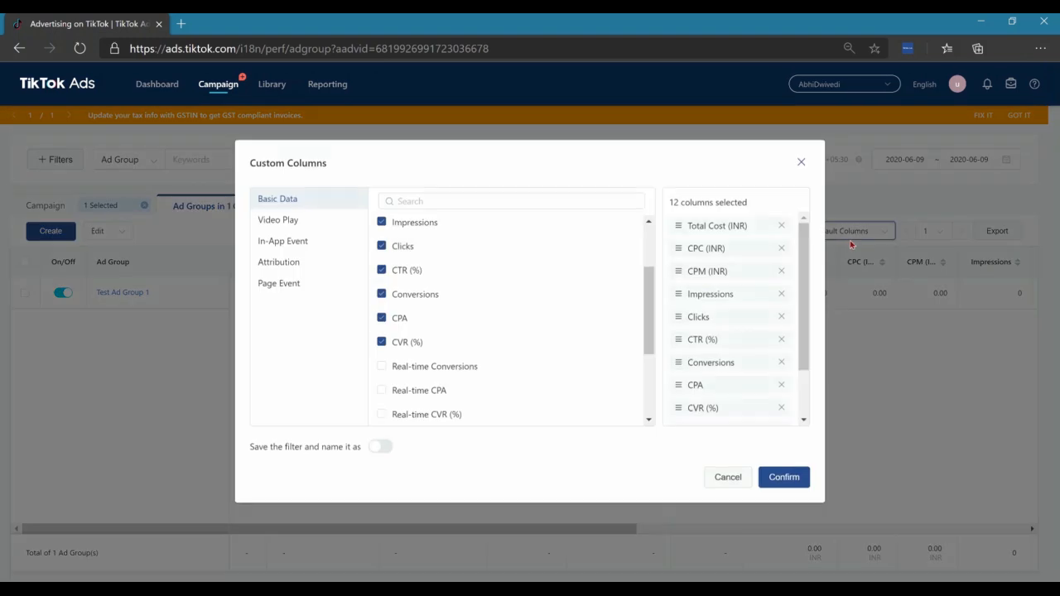
{"action": "left_click", "coordinate": [733, 470]}
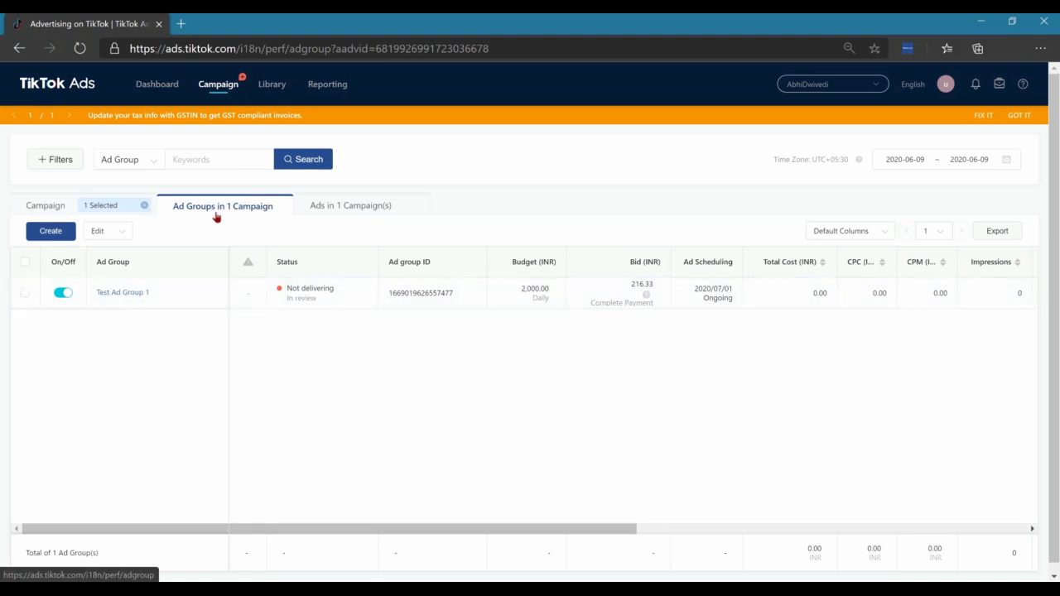
Return to the ads in the selected campaign and examine their cost, CPC, CPM and impressions columns
{"action": "left_click", "coordinate": [365, 213]}
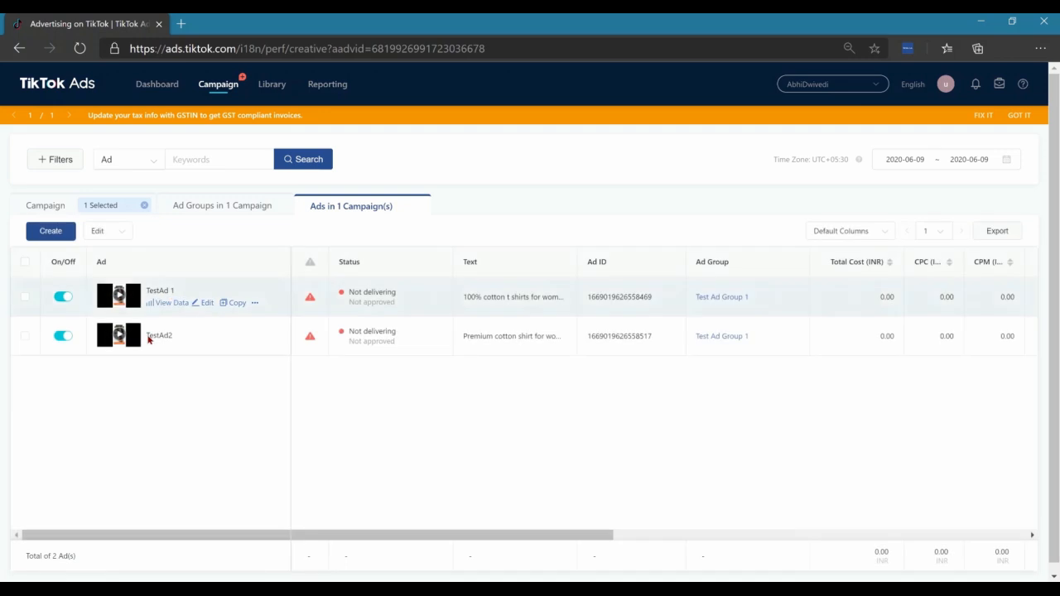
{"action": "scroll", "coordinate": [686, 322], "scroll_direction": "right", "scroll_amount": 2}
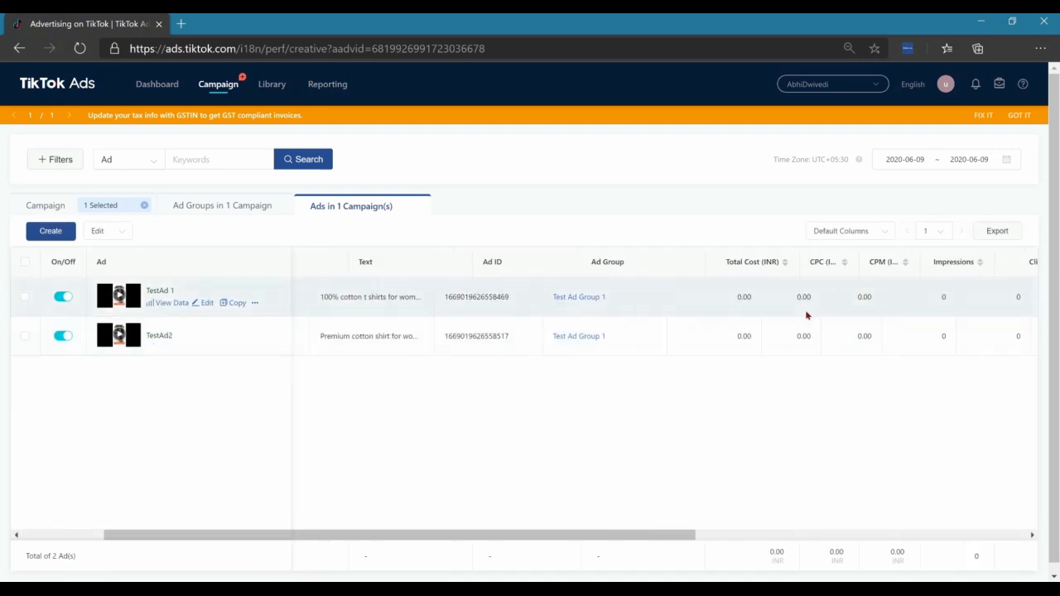
{"action": "scroll", "coordinate": [805, 309], "scroll_direction": "right", "scroll_amount": 6}
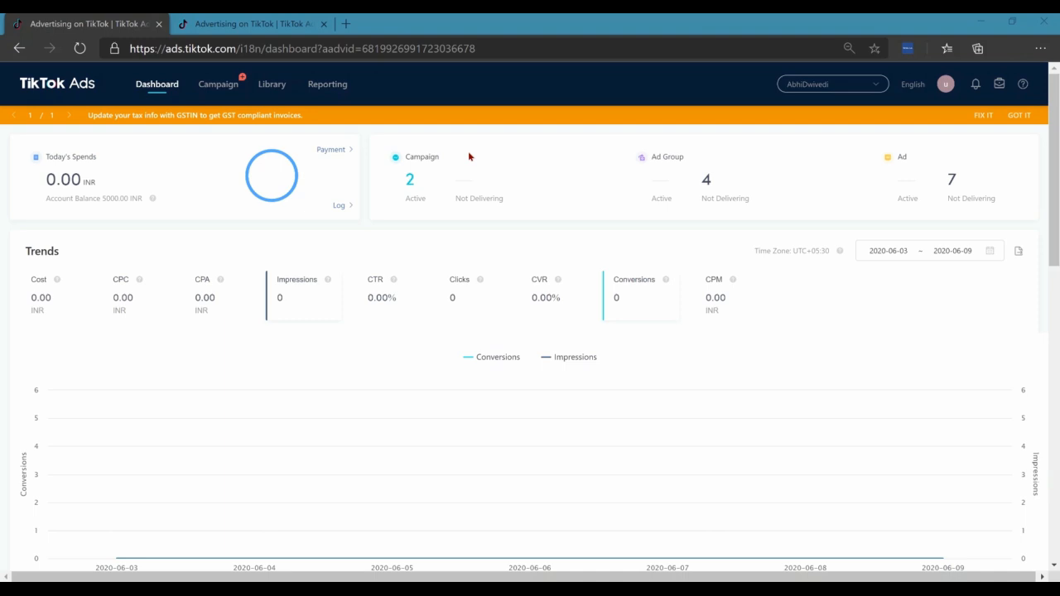
Open the audience library and start creating a custom audience based on engagement
{"action": "mouse_move", "coordinate": [267, 89]}
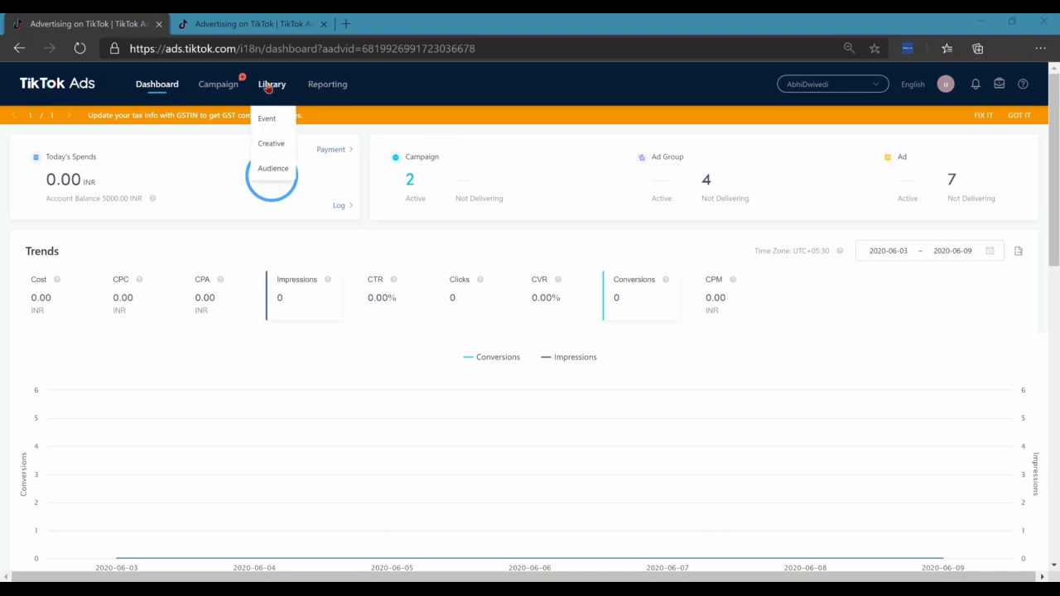
{"action": "left_click", "coordinate": [268, 170]}
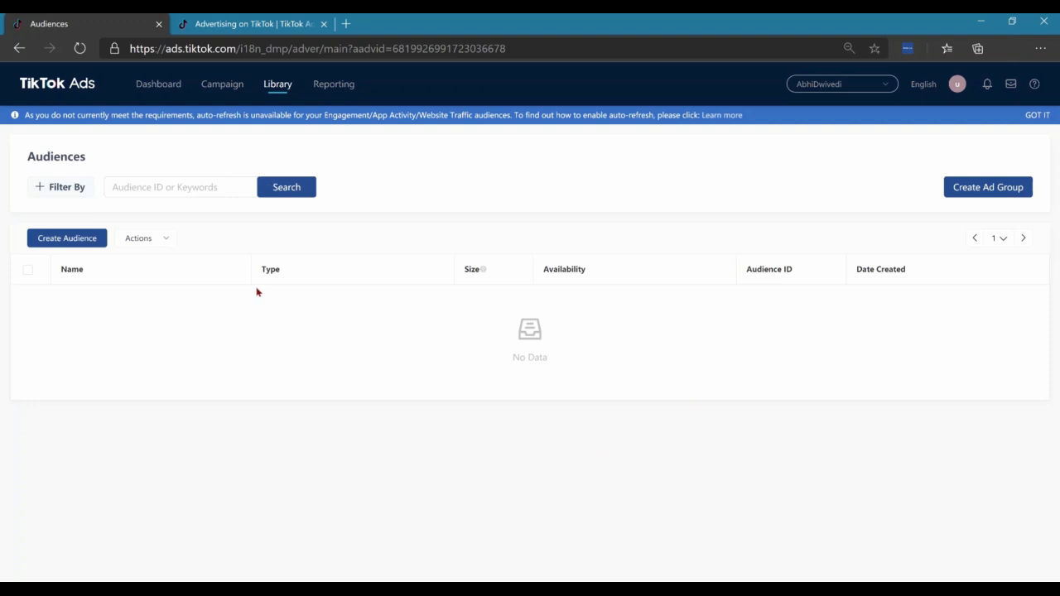
{"action": "left_click", "coordinate": [65, 240]}
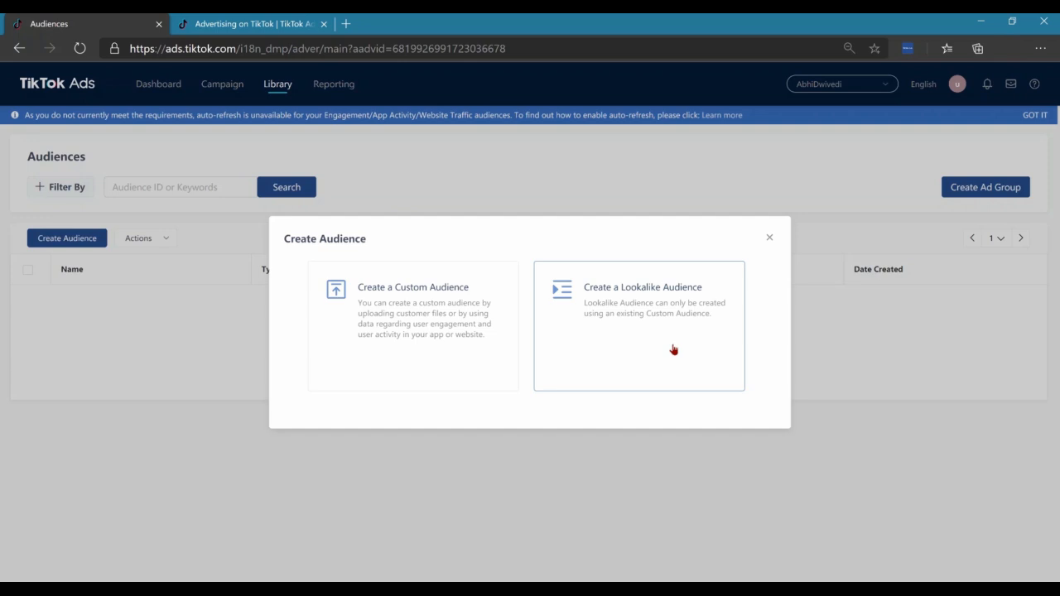
{"action": "left_click", "coordinate": [405, 353]}
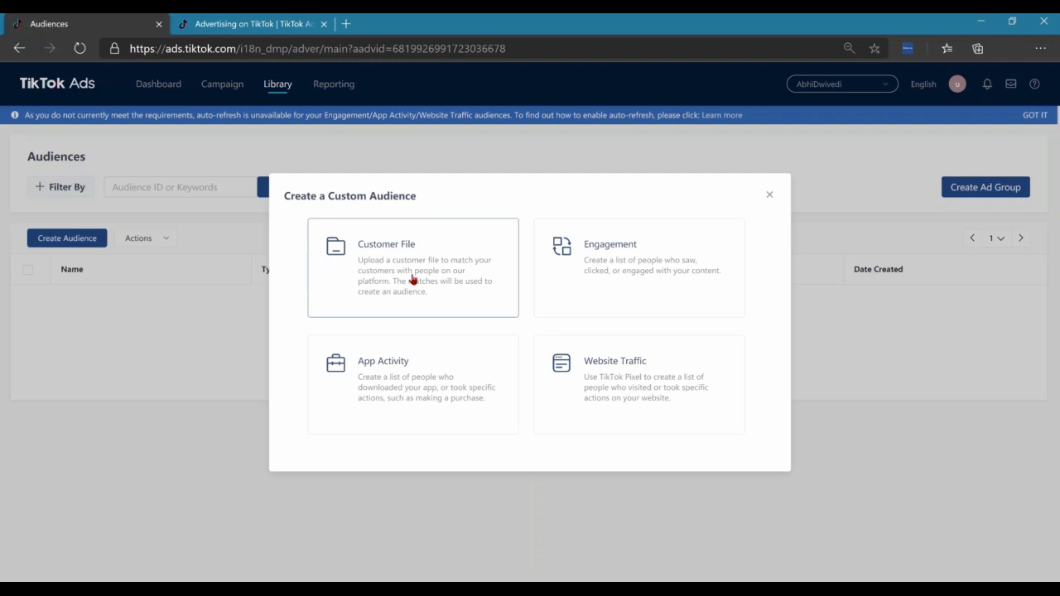
{"action": "left_click", "coordinate": [633, 278]}
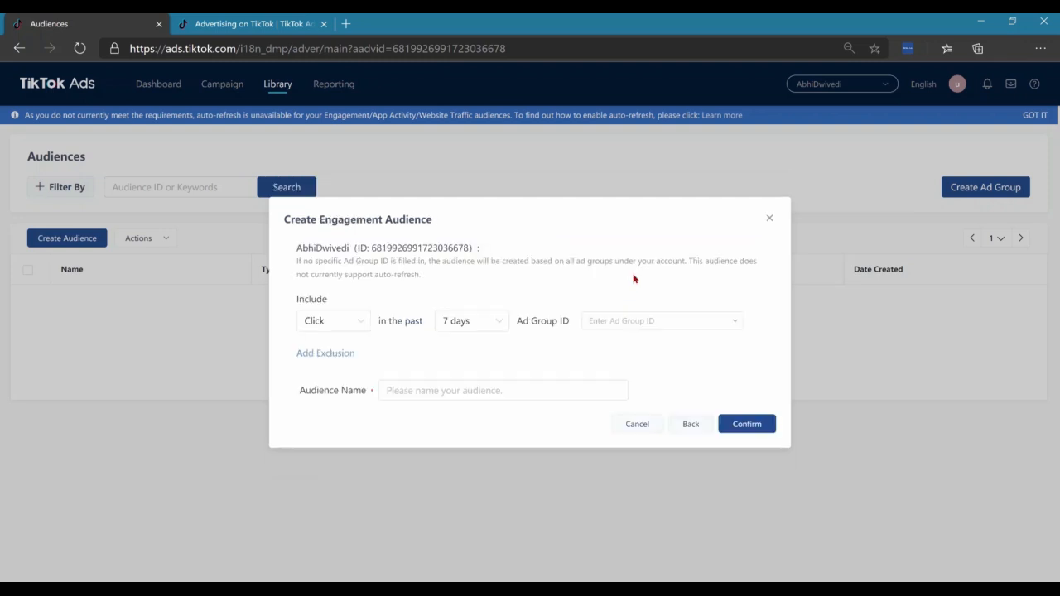
Set the engagement audience to include people with a Click in the past 180 days
{"action": "left_click", "coordinate": [343, 323]}
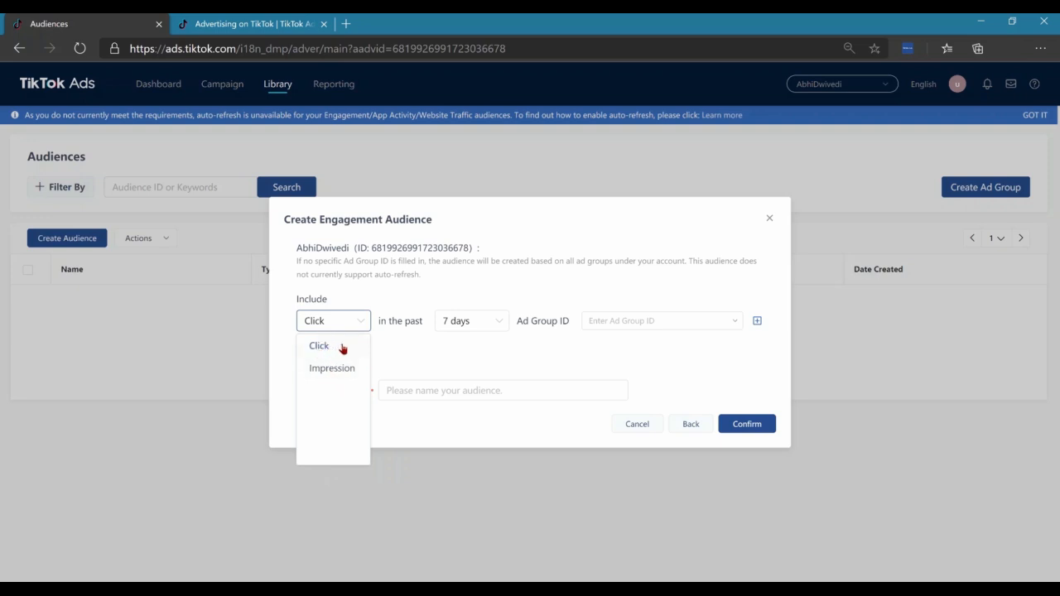
{"action": "left_click", "coordinate": [345, 348]}
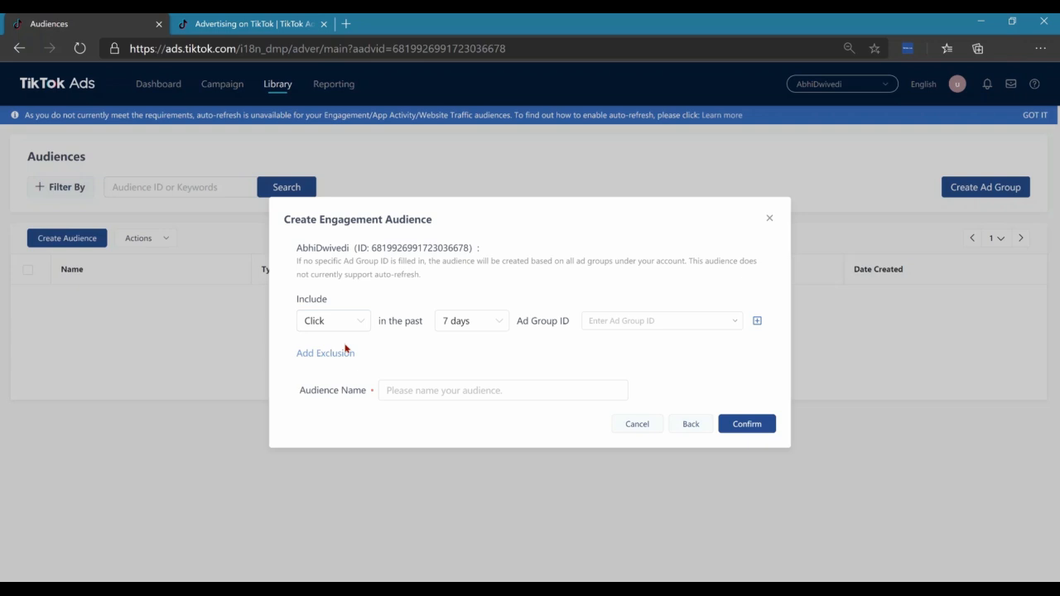
{"action": "left_click", "coordinate": [467, 324]}
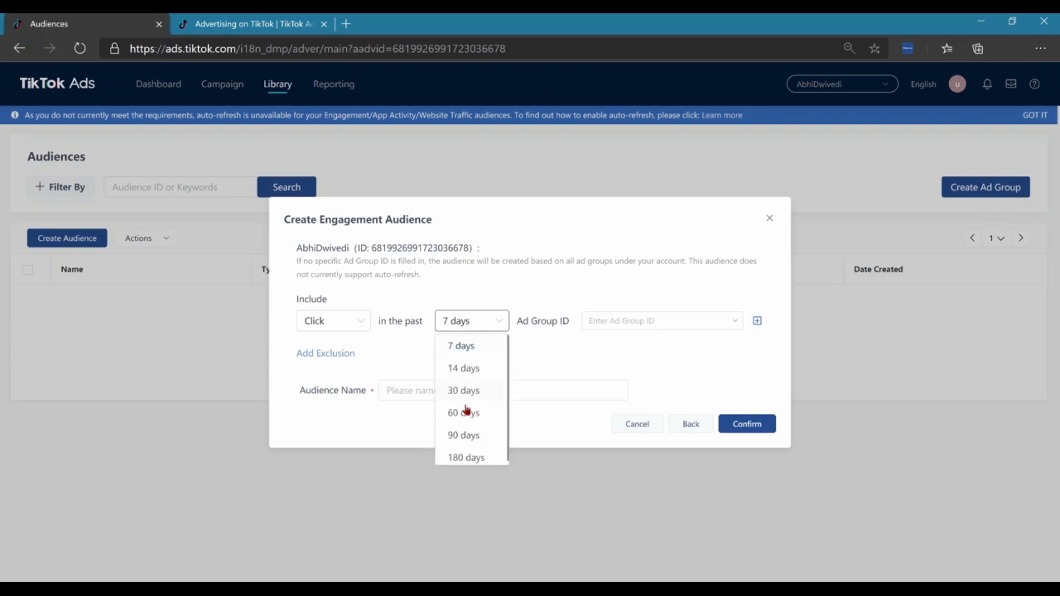
{"action": "left_click", "coordinate": [467, 457]}
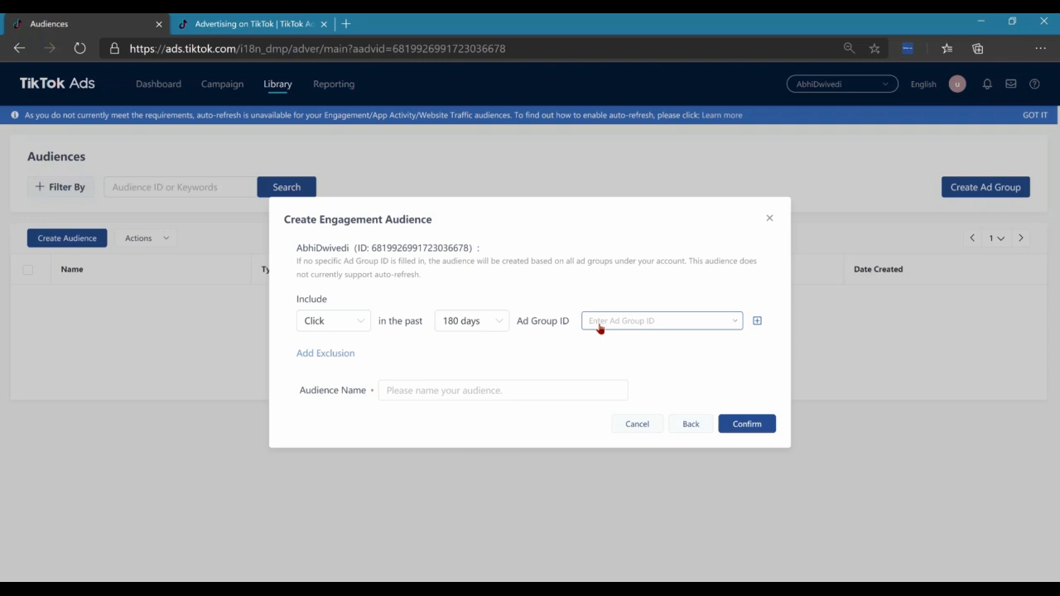
Look up the ad group IDs in the campaign manager's ad group list and return to the audience form
{"action": "left_click", "coordinate": [257, 27]}
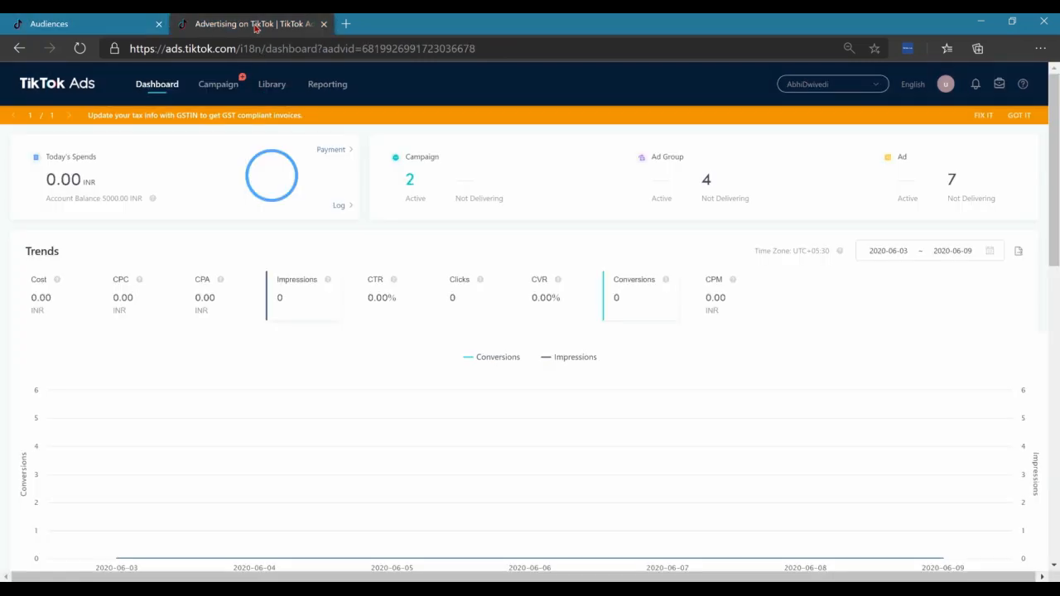
{"action": "left_click", "coordinate": [219, 89]}
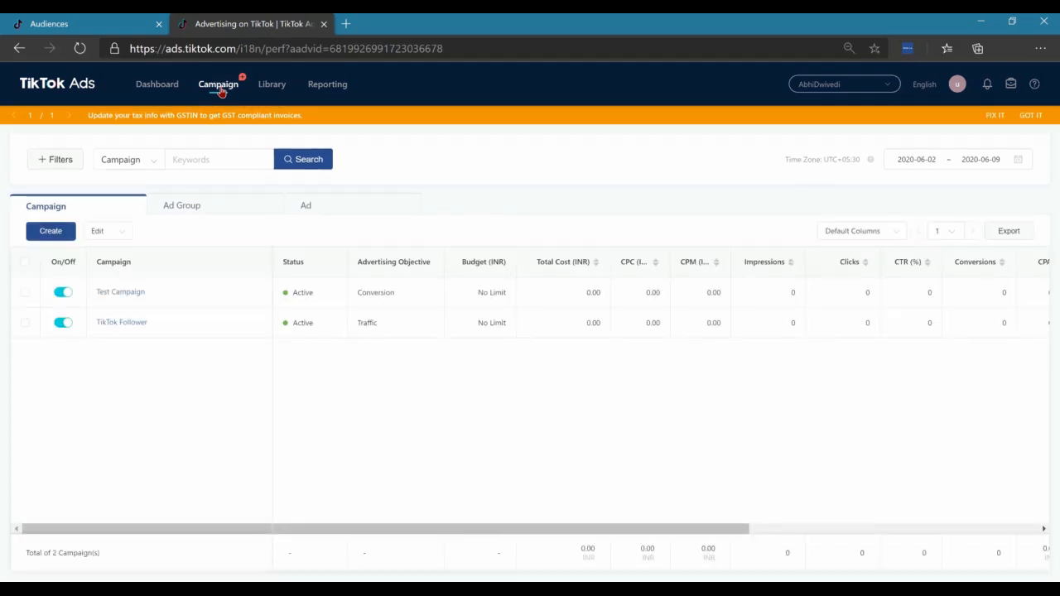
{"action": "left_click", "coordinate": [199, 212]}
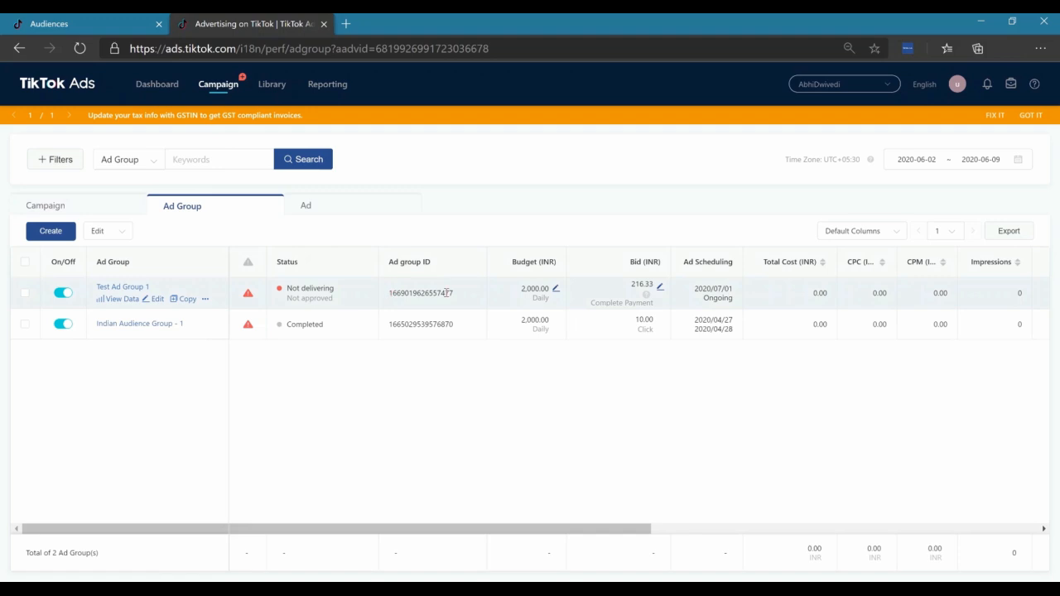
{"action": "left_click", "coordinate": [121, 26]}
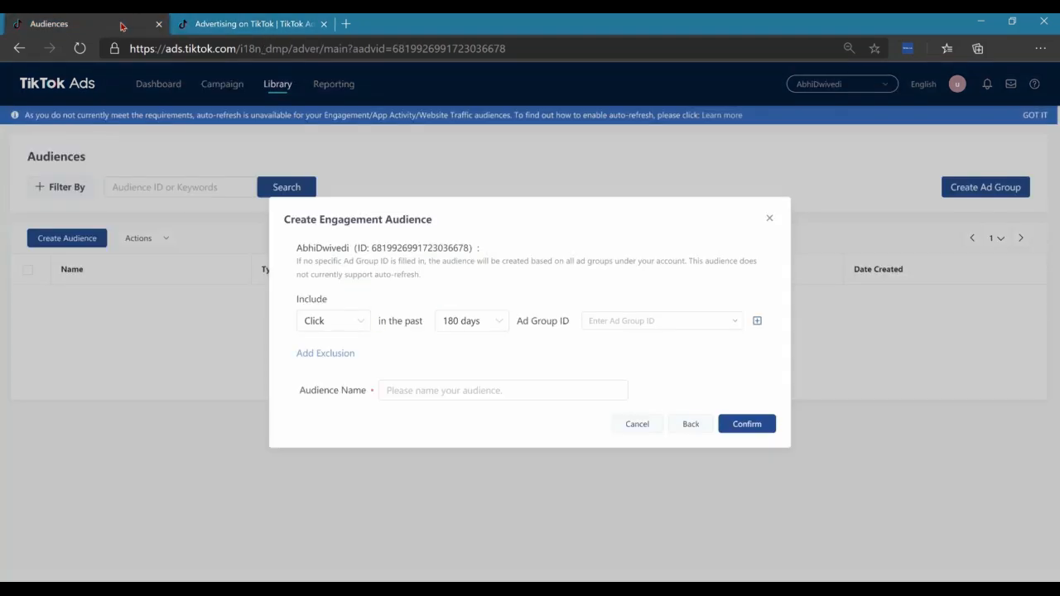
Select the ad group ID of Indian Audience Group - 1 as the engagement audience's source
{"action": "left_click", "coordinate": [665, 320]}
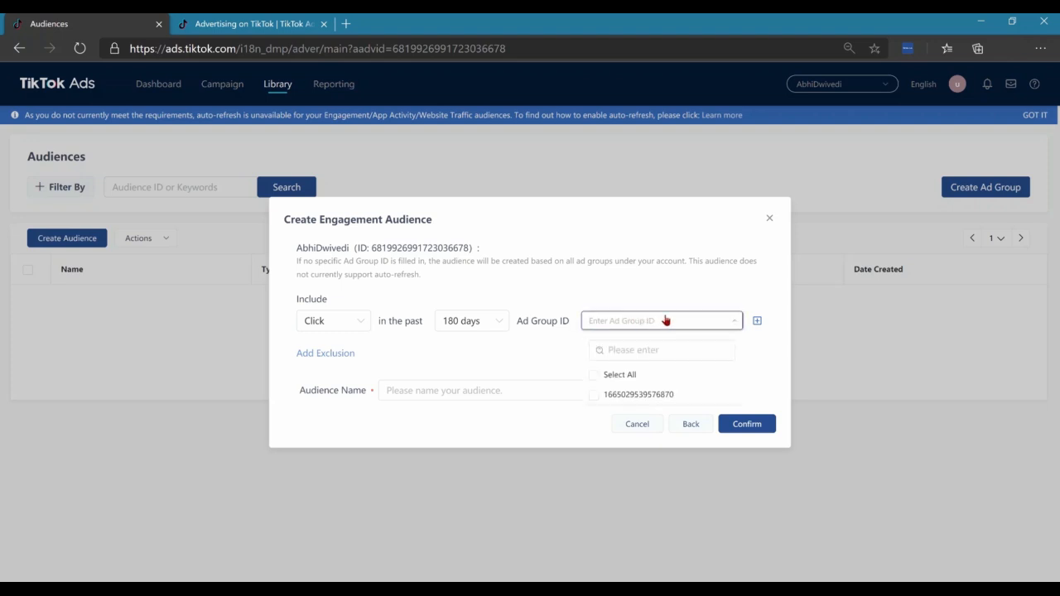
{"action": "left_click", "coordinate": [593, 396]}
{"action": "left_click", "coordinate": [514, 359]}
Name the engagement audience "Test Audience 1" and create it
{"action": "left_click", "coordinate": [516, 392]}
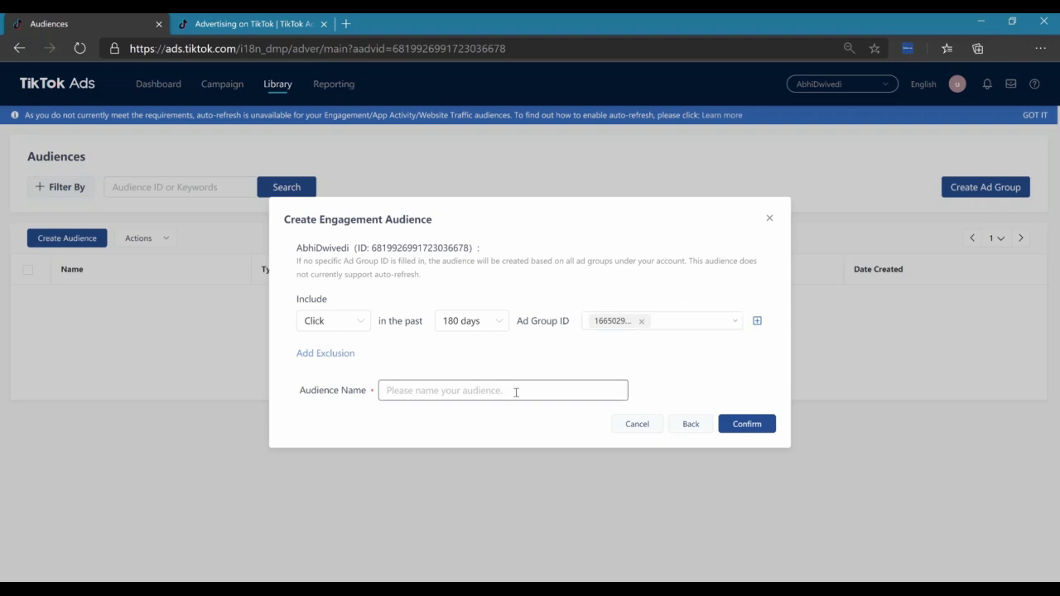
{"action": "type", "text": "Test Audience 1"}
{"action": "left_click", "coordinate": [733, 425]}
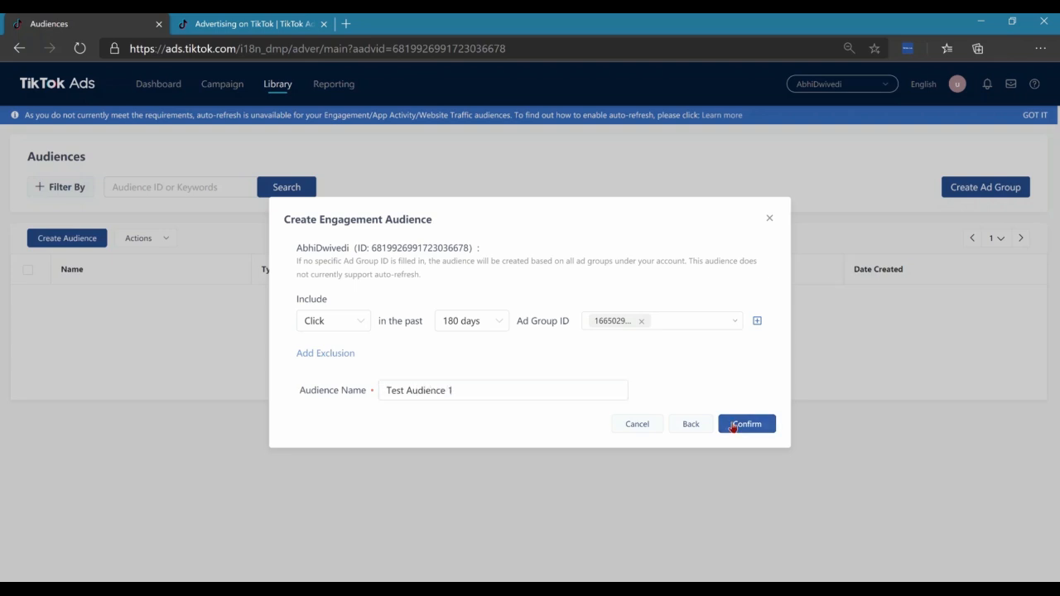
{"action": "left_click", "coordinate": [734, 424]}
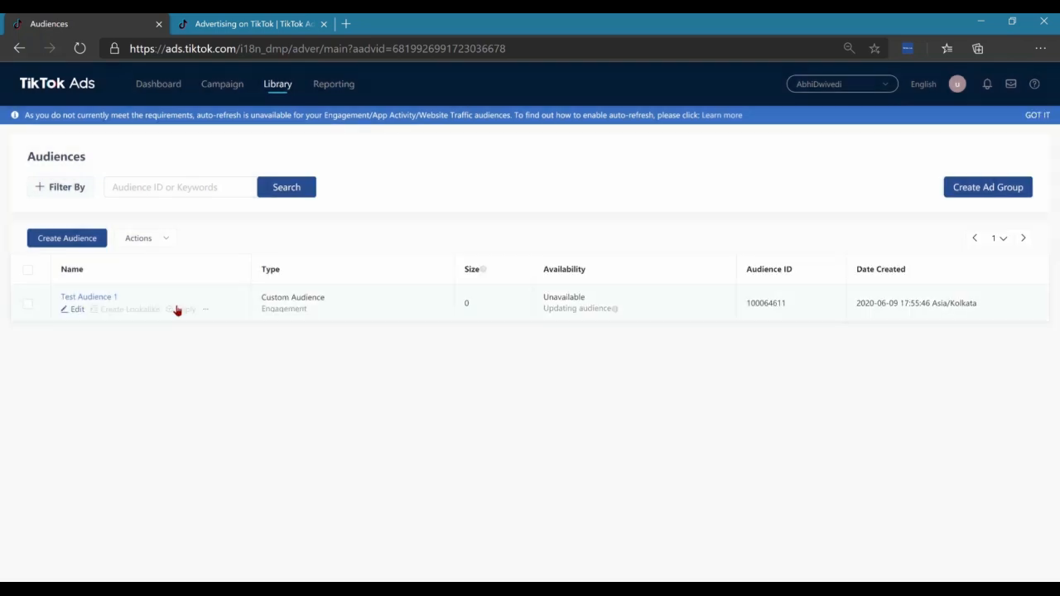
Start a website traffic custom audience that includes people with a Complete Payment event in the past 180 days
{"action": "left_click", "coordinate": [47, 241]}
{"action": "left_click", "coordinate": [420, 296]}
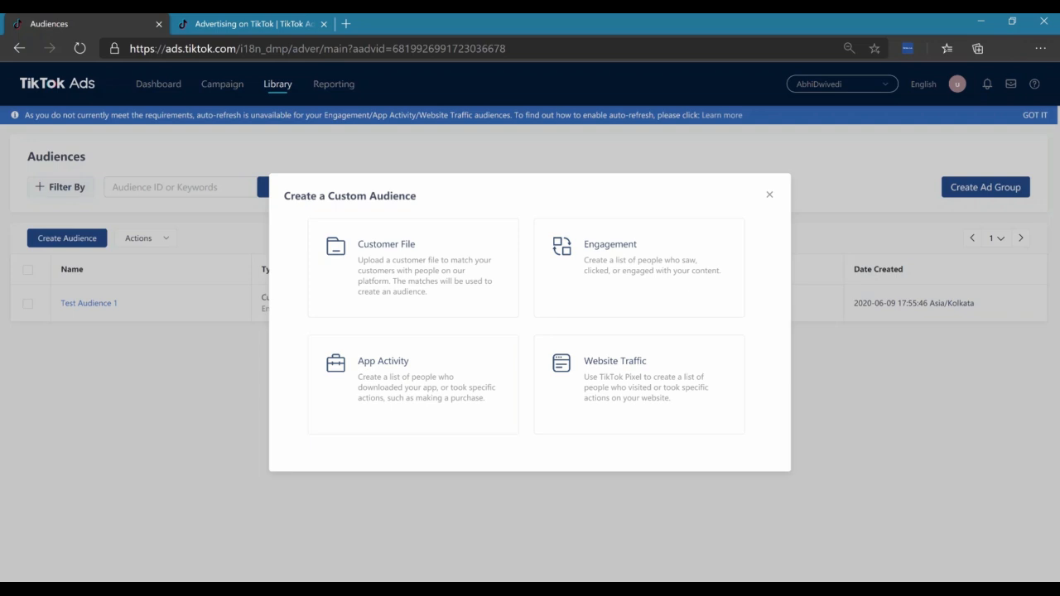
{"action": "left_click", "coordinate": [642, 368]}
{"action": "left_click", "coordinate": [474, 317]}
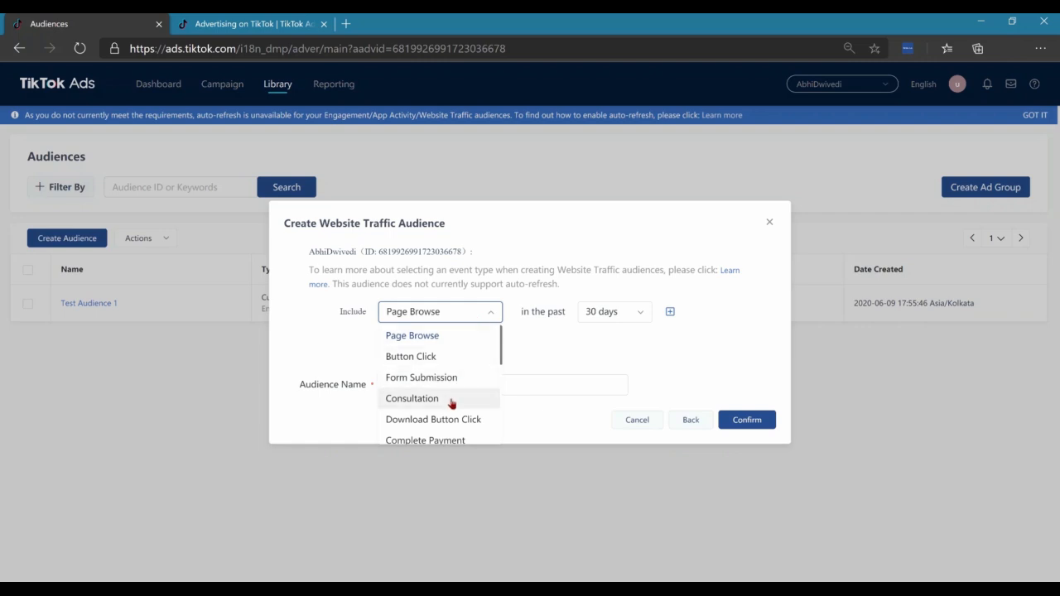
{"action": "scroll", "coordinate": [452, 414], "scroll_direction": "down", "scroll_amount": 2}
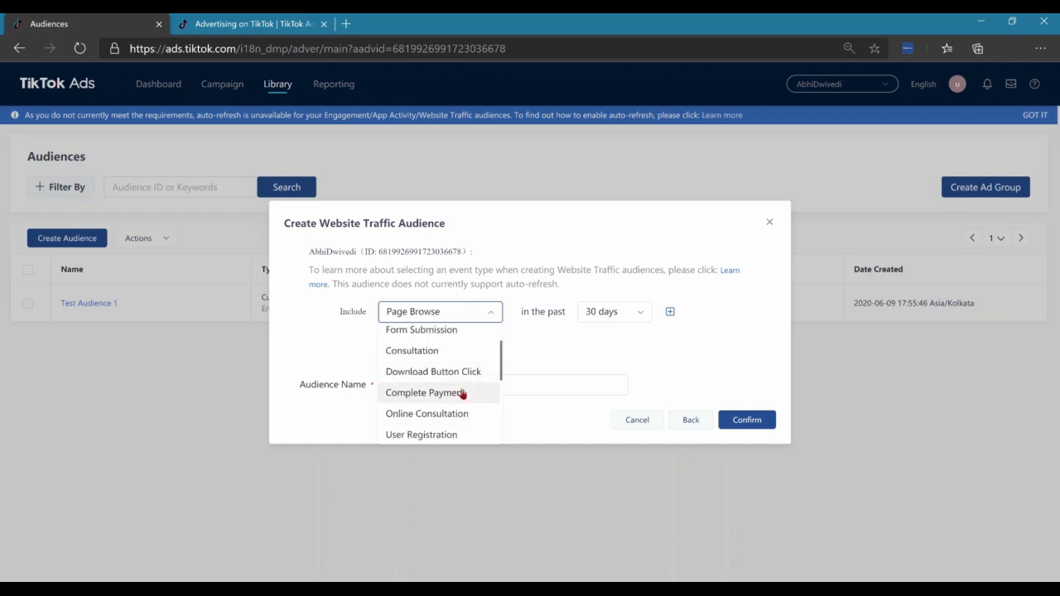
{"action": "left_click", "coordinate": [405, 396]}
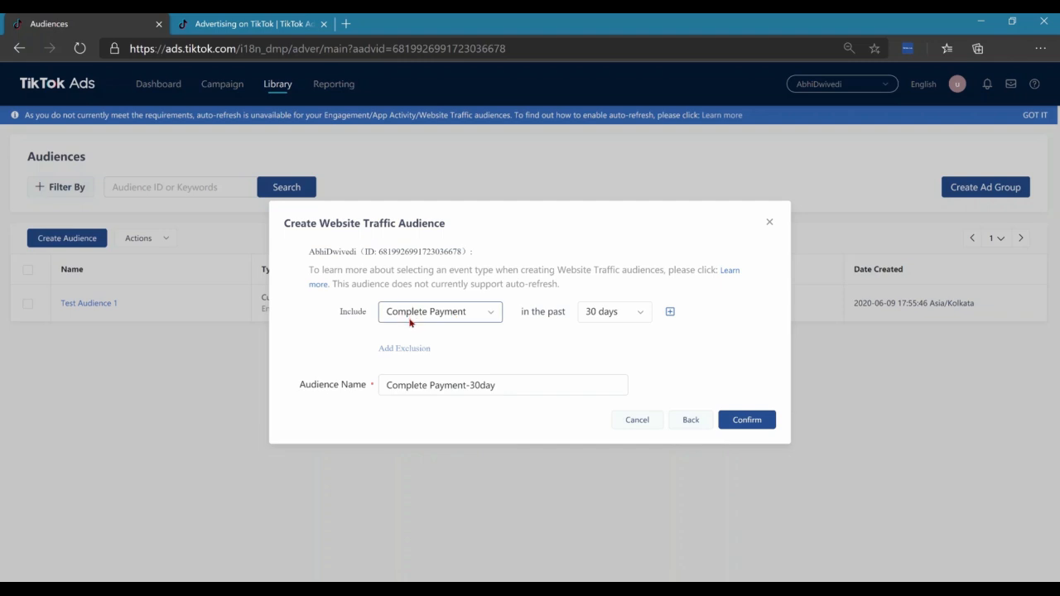
{"action": "left_click", "coordinate": [645, 319]}
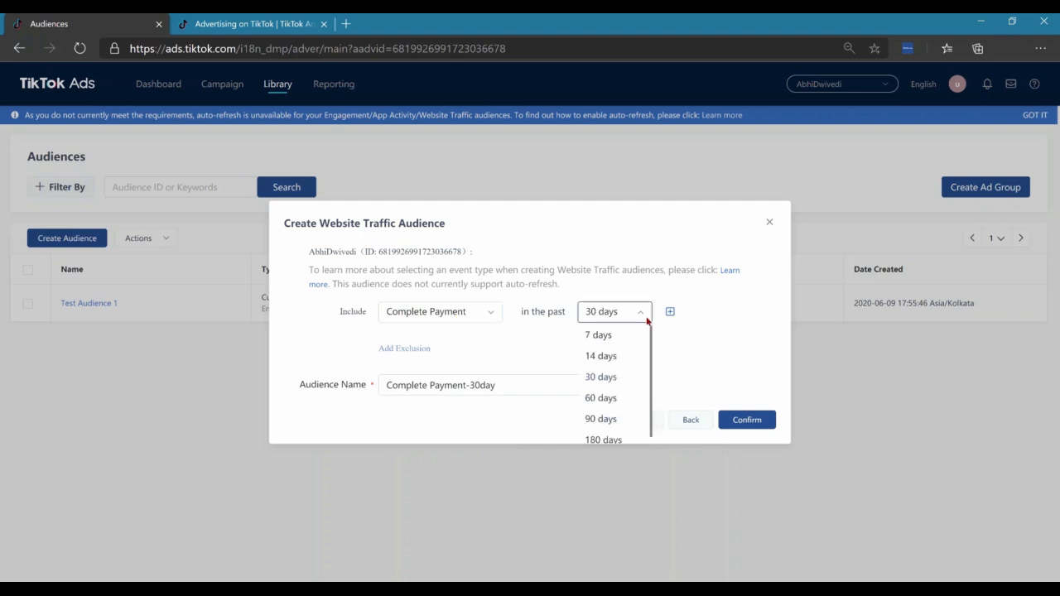
{"action": "left_click", "coordinate": [604, 434]}
Add an exclusion rule to the website traffic audience and change the included event to Add to Cart
{"action": "left_click", "coordinate": [621, 349]}
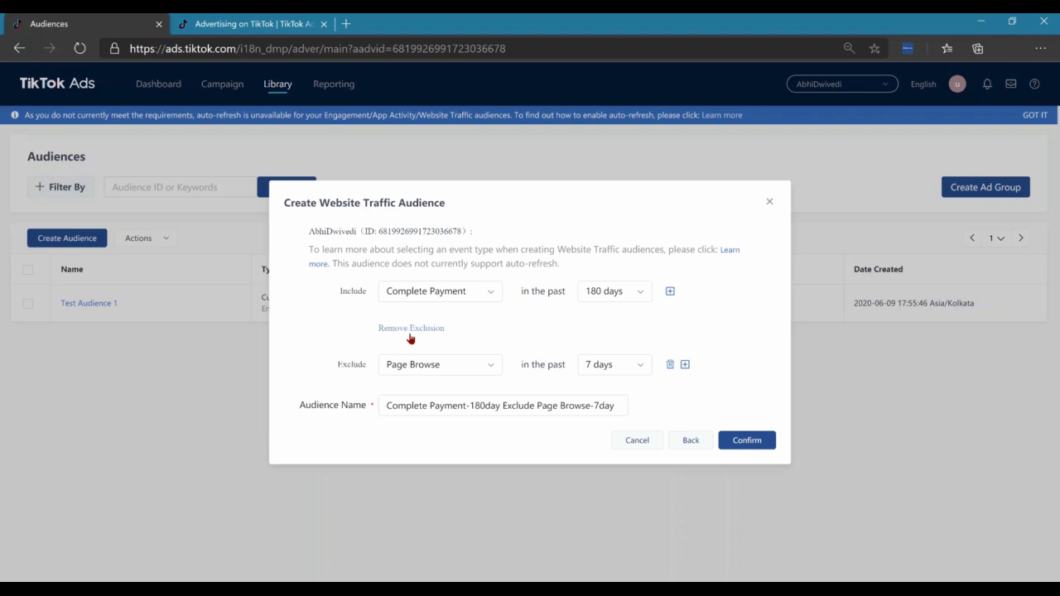
{"action": "left_click", "coordinate": [443, 291]}
{"action": "scroll", "coordinate": [430, 365], "scroll_direction": "down", "scroll_amount": 4}
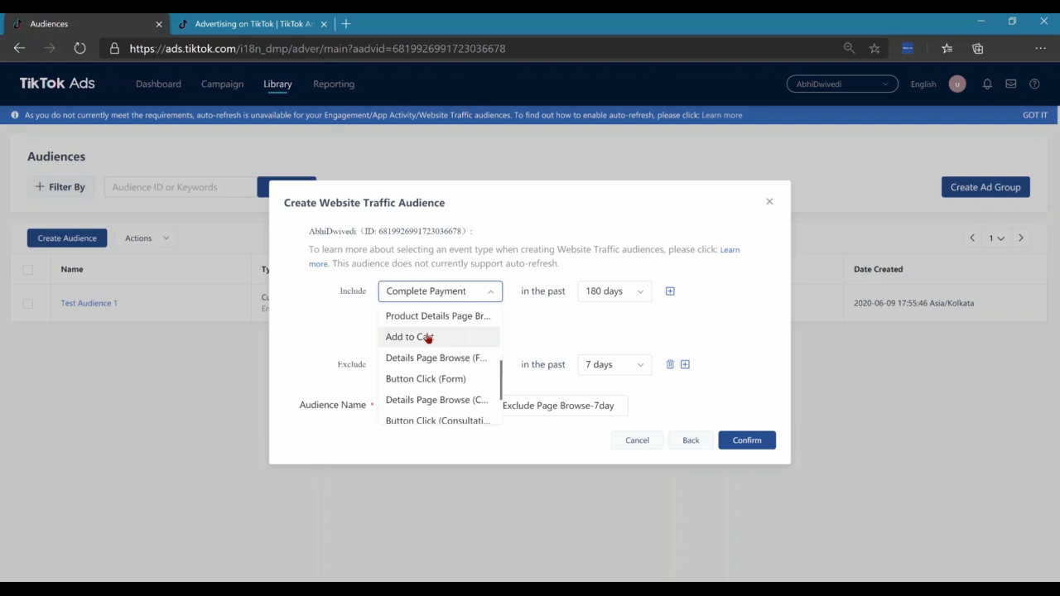
{"action": "left_click", "coordinate": [428, 337]}
Set the exclusion rule to people with a Complete Payment event in the past 180 days
{"action": "left_click", "coordinate": [425, 365]}
{"action": "scroll", "coordinate": [428, 410], "scroll_direction": "down", "scroll_amount": 2}
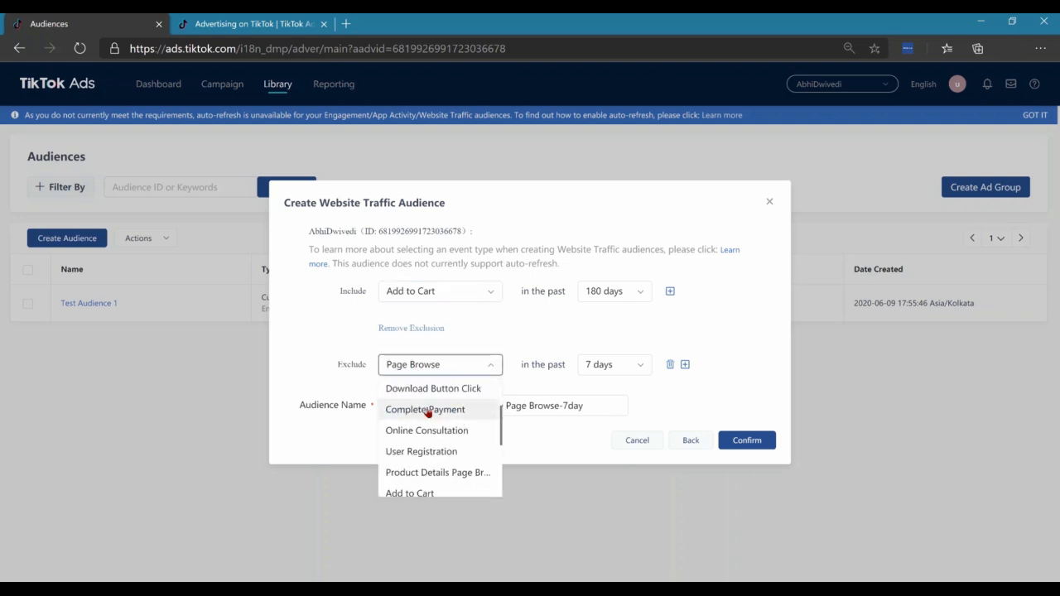
{"action": "scroll", "coordinate": [427, 411], "scroll_direction": "down", "scroll_amount": 1}
{"action": "left_click", "coordinate": [433, 398]}
{"action": "left_click", "coordinate": [623, 369]}
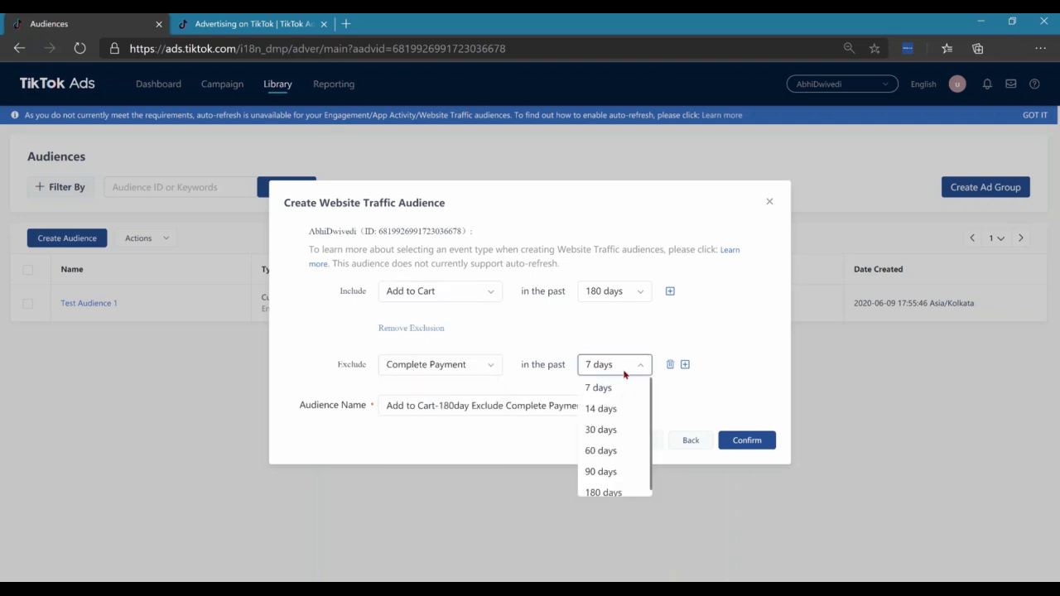
{"action": "left_click", "coordinate": [607, 492]}
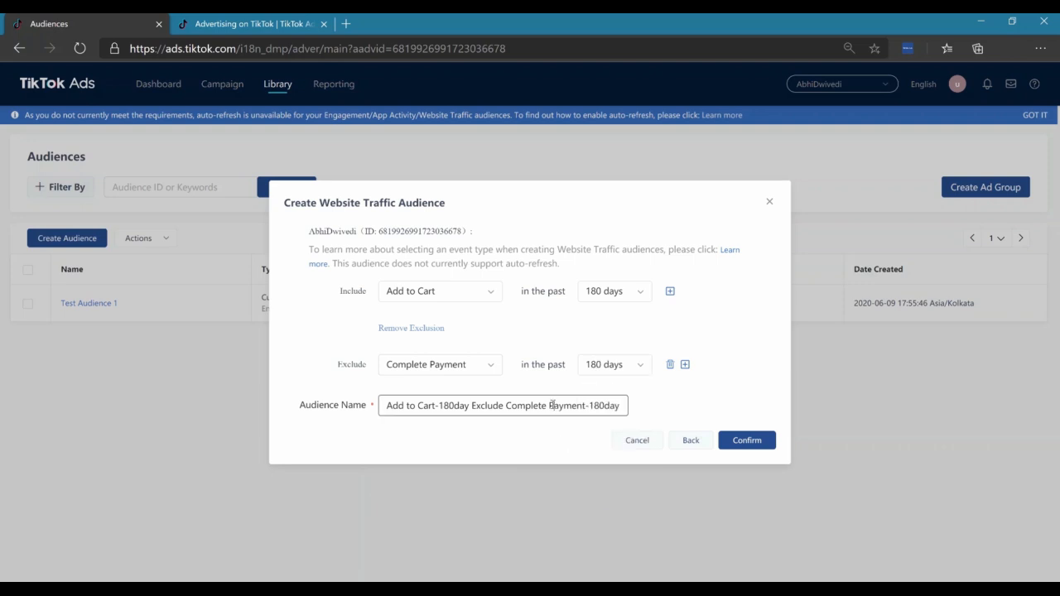
Name the website traffic audience "ATC but Not Purchased 180D" and create it
{"action": "triple_click", "coordinate": [552, 405]}
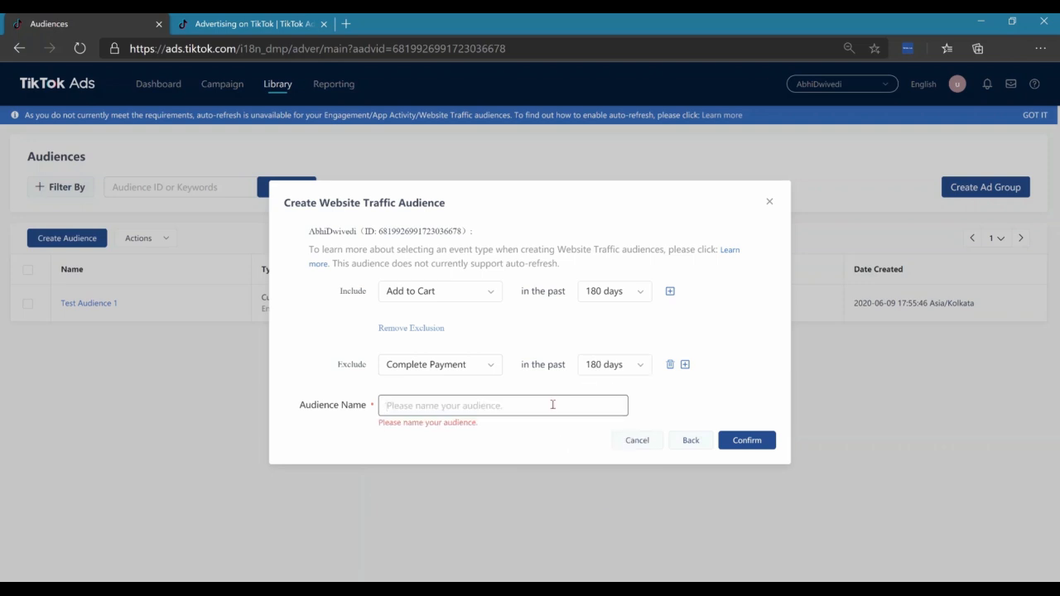
{"action": "type", "text": "AT"}
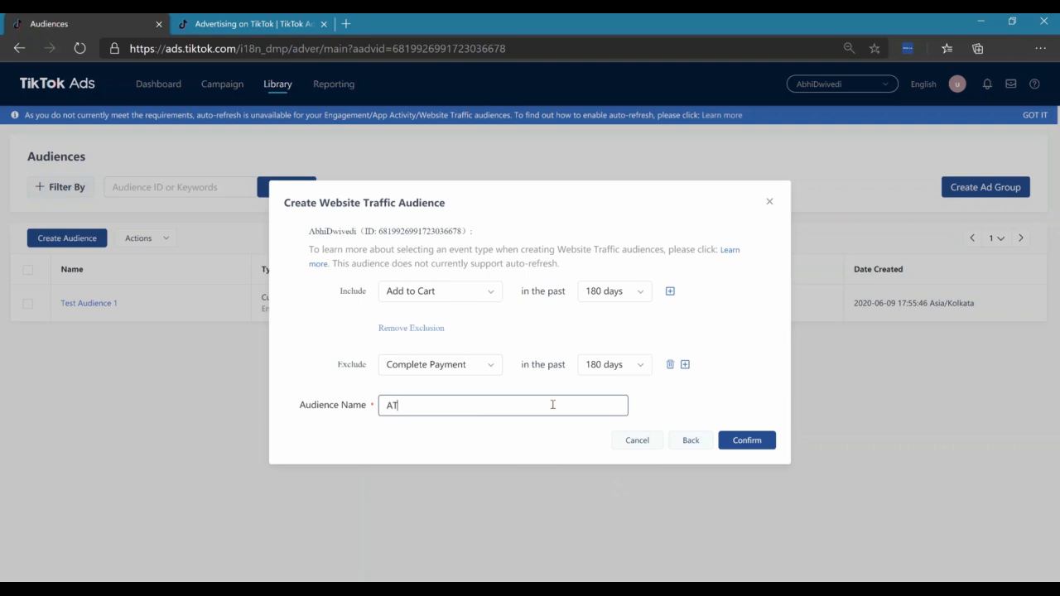
{"action": "type", "text": "C but Not Purchased 180D"}
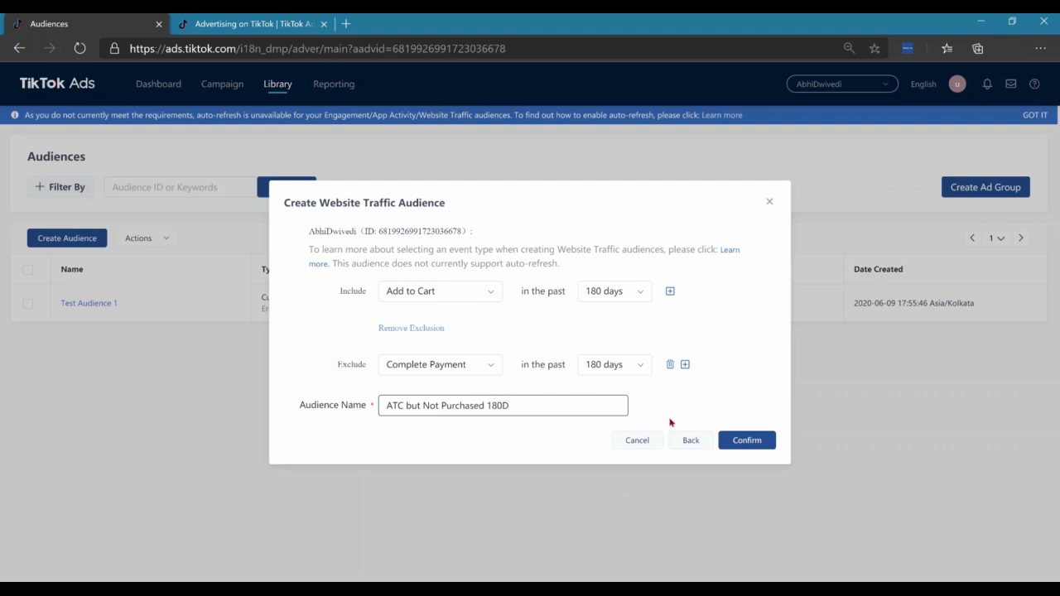
{"action": "left_click", "coordinate": [746, 447]}
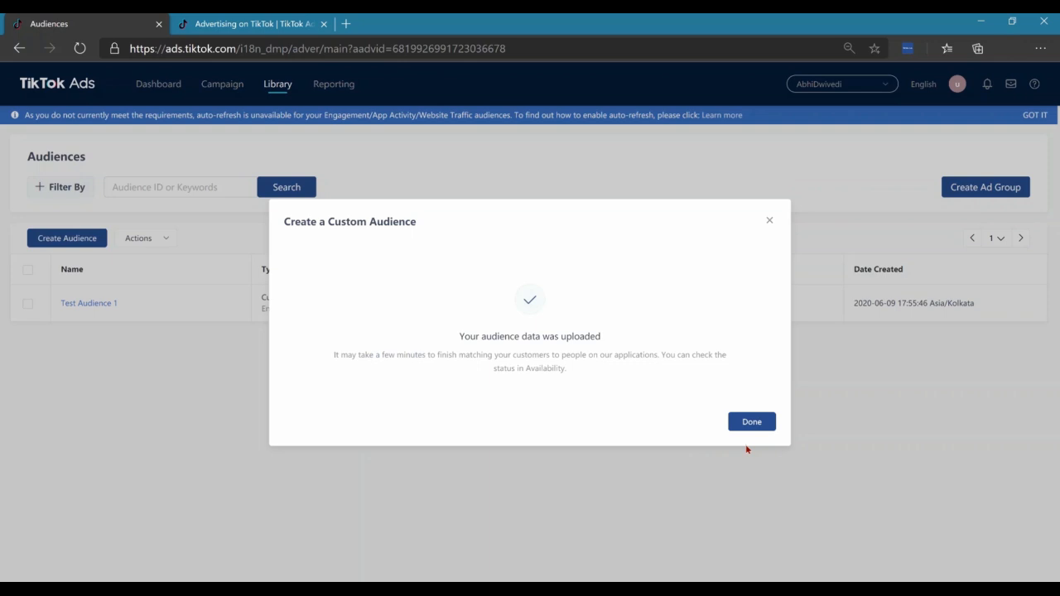
{"action": "left_click", "coordinate": [752, 423]}
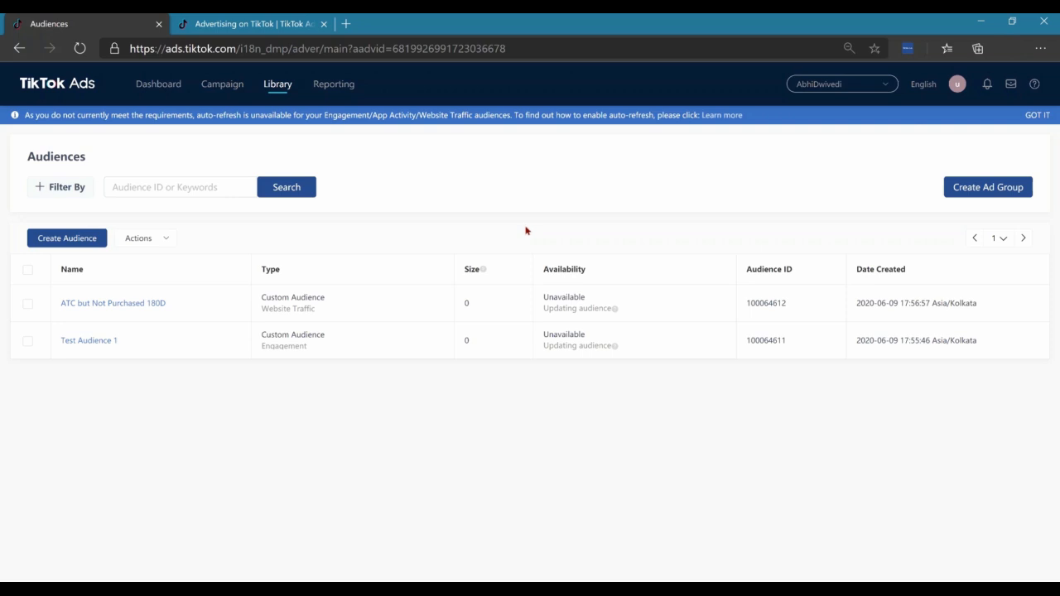
Start a lookalike audience, check its available source audiences and set Contain Source to Omit
{"action": "mouse_move", "coordinate": [220, 303]}
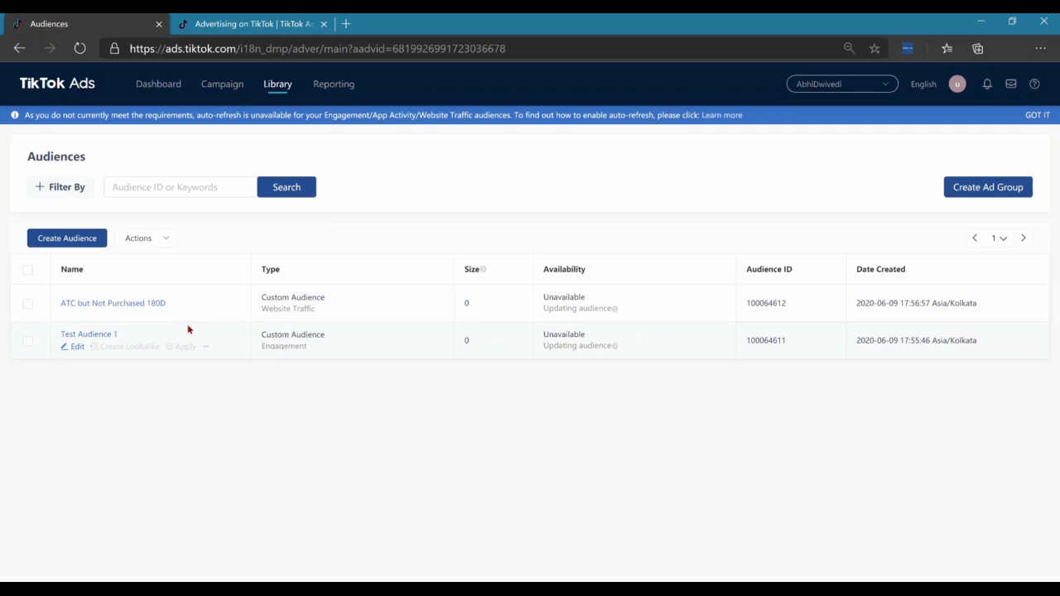
{"action": "left_click", "coordinate": [72, 246]}
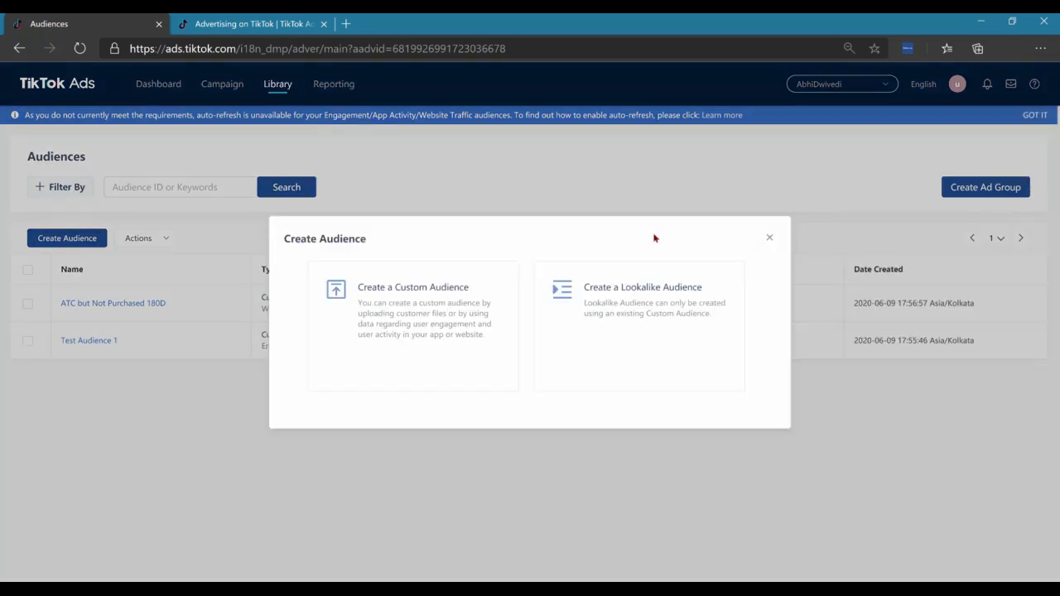
{"action": "left_click", "coordinate": [641, 333]}
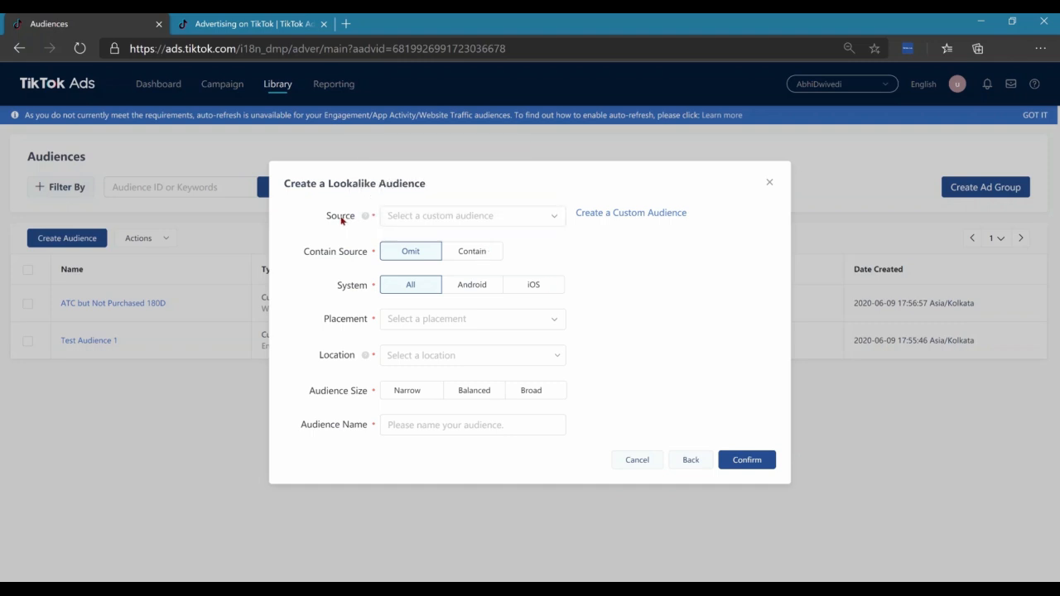
{"action": "left_click", "coordinate": [543, 215]}
{"action": "left_click", "coordinate": [542, 215]}
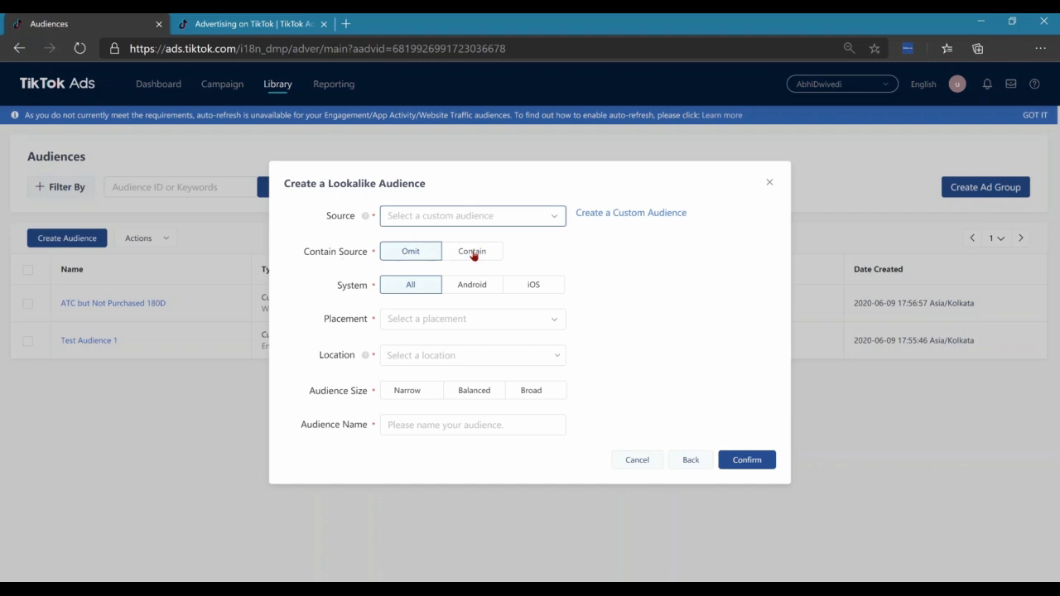
{"action": "left_click", "coordinate": [415, 258]}
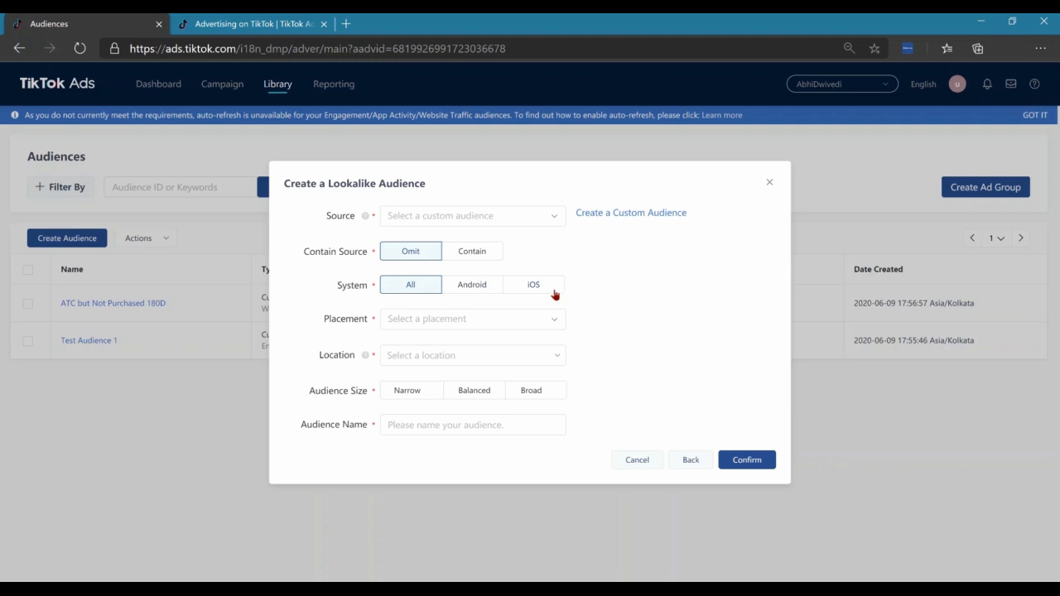
Set the lookalike audience's placement to TikTok and its location to India
{"action": "left_click", "coordinate": [453, 319]}
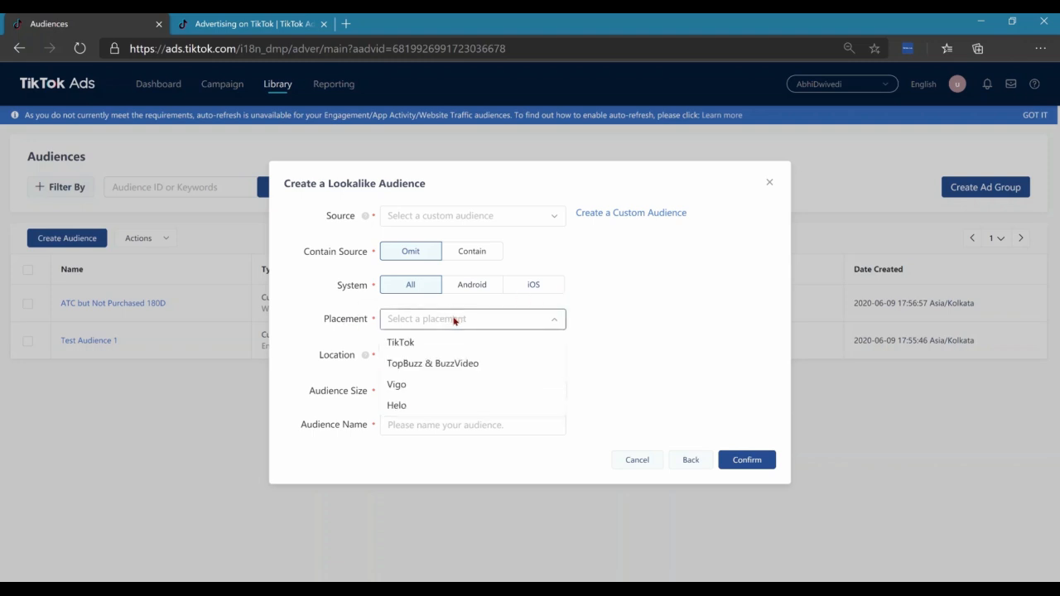
{"action": "left_click", "coordinate": [401, 346]}
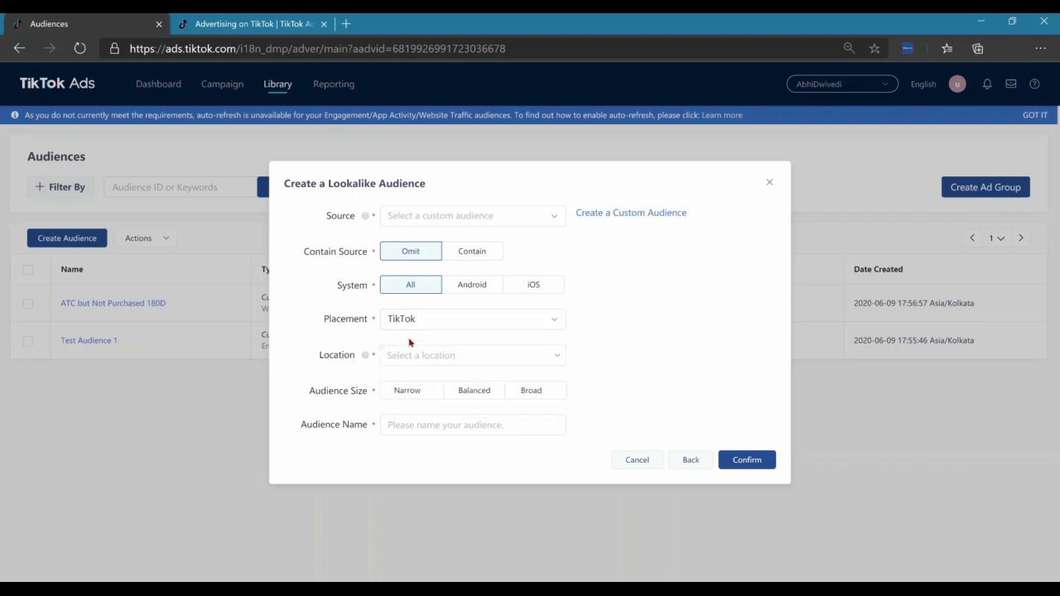
{"action": "left_click", "coordinate": [482, 358]}
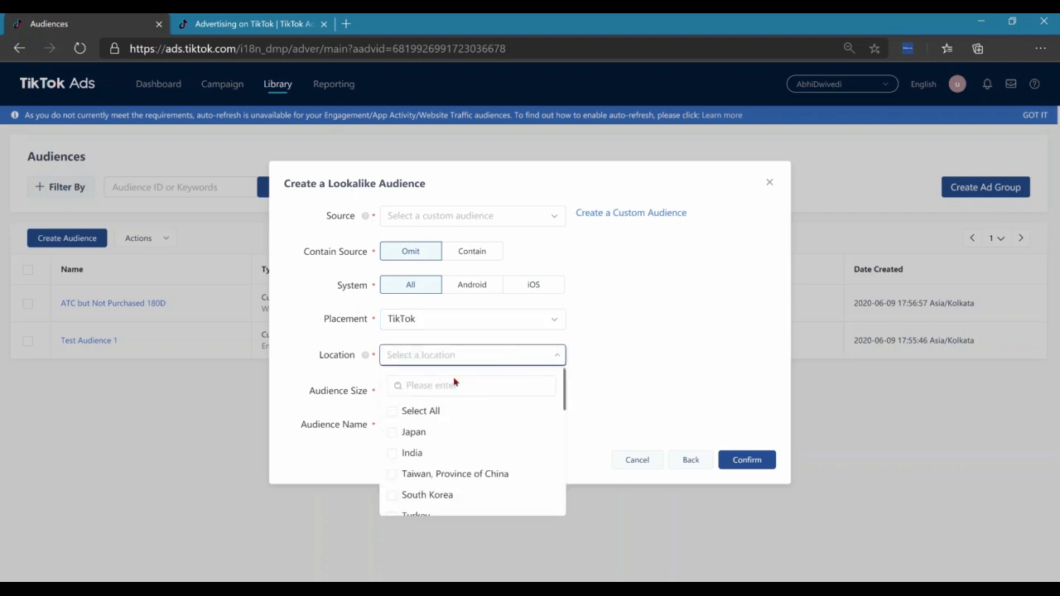
{"action": "left_click", "coordinate": [414, 455]}
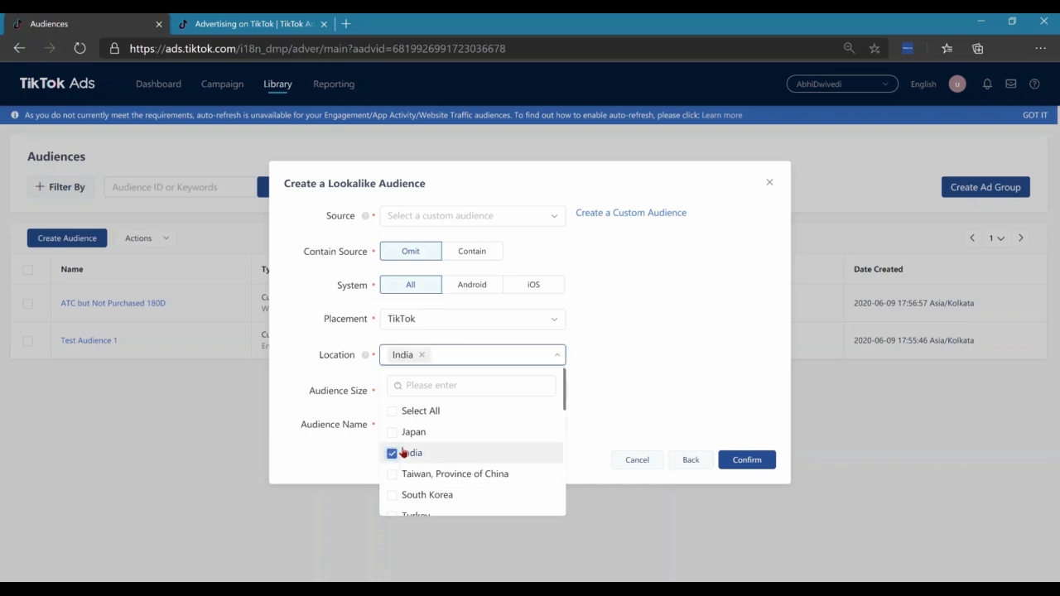
{"action": "left_click", "coordinate": [606, 377]}
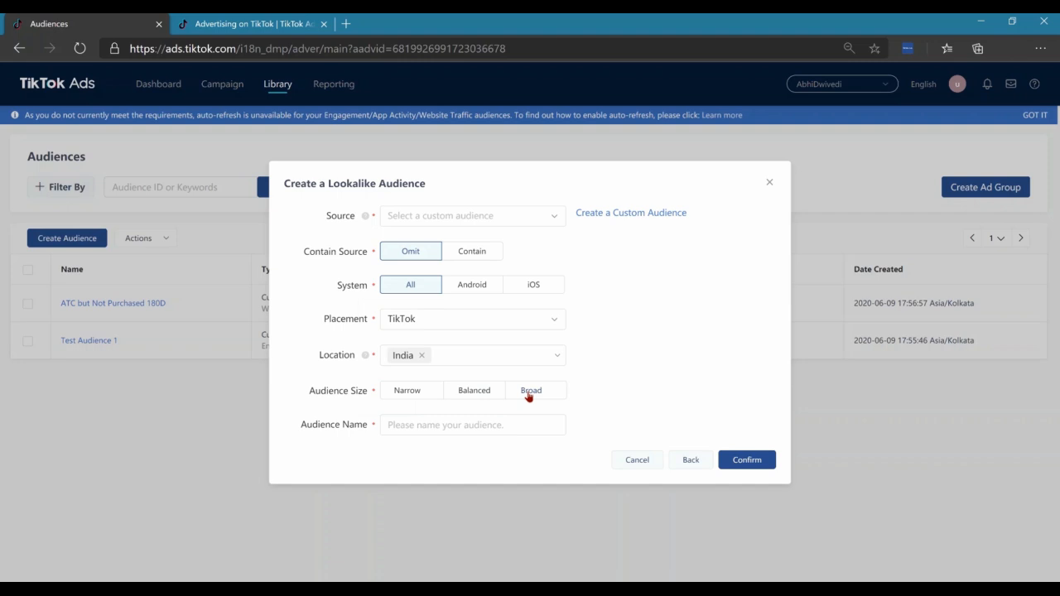
Recheck the lookalike audience's source choices, set its audience size to Narrow, and cancel the form
{"action": "left_click", "coordinate": [420, 420]}
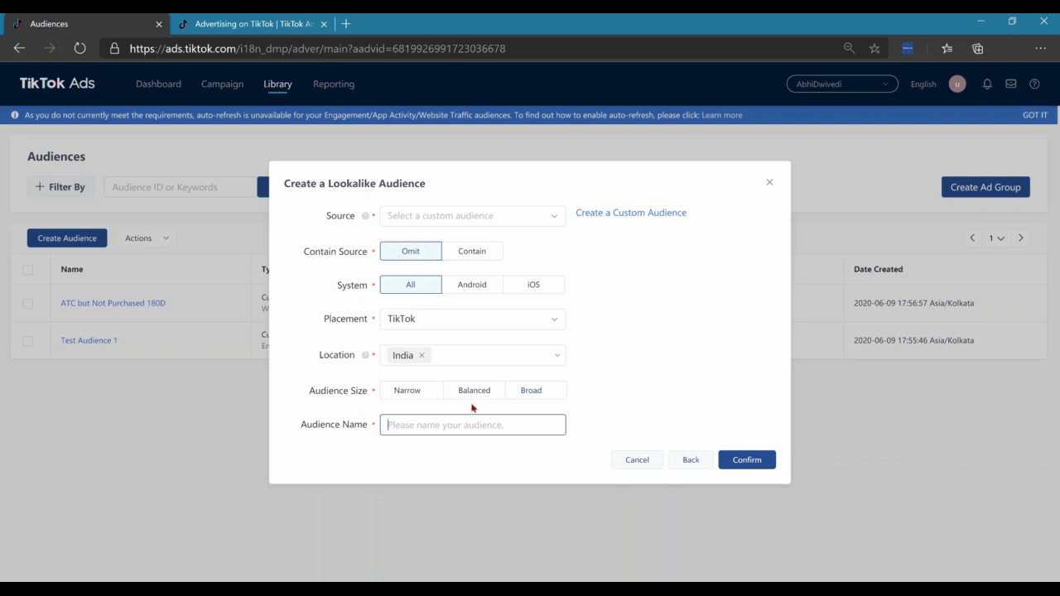
{"action": "left_click", "coordinate": [479, 222]}
{"action": "left_click", "coordinate": [488, 218]}
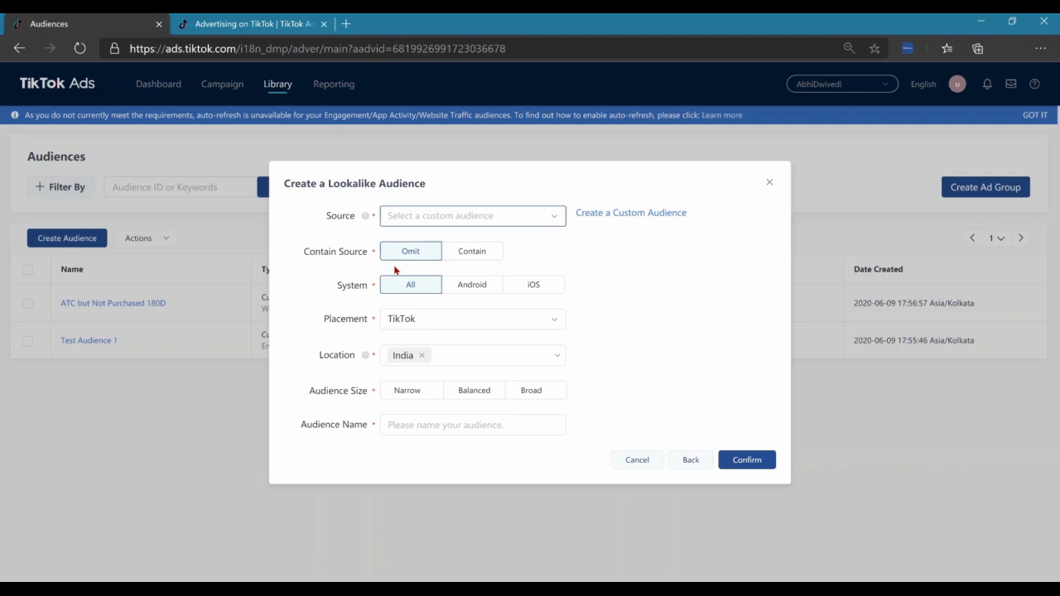
{"action": "left_click", "coordinate": [411, 395]}
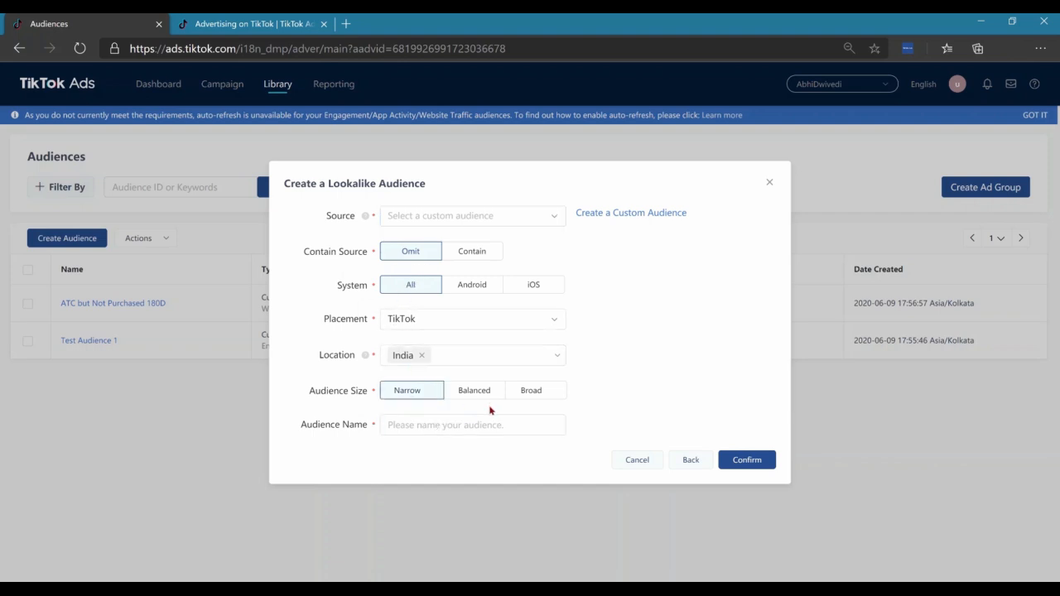
{"action": "left_click", "coordinate": [640, 459]}
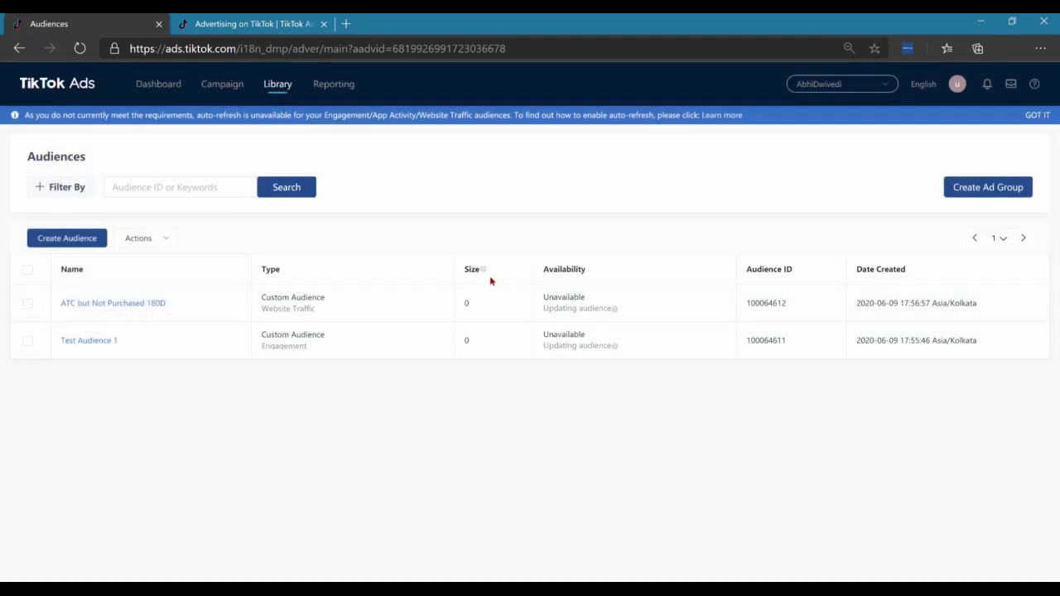
Return to the campaign manager's campaign list
{"action": "left_click", "coordinate": [220, 84]}
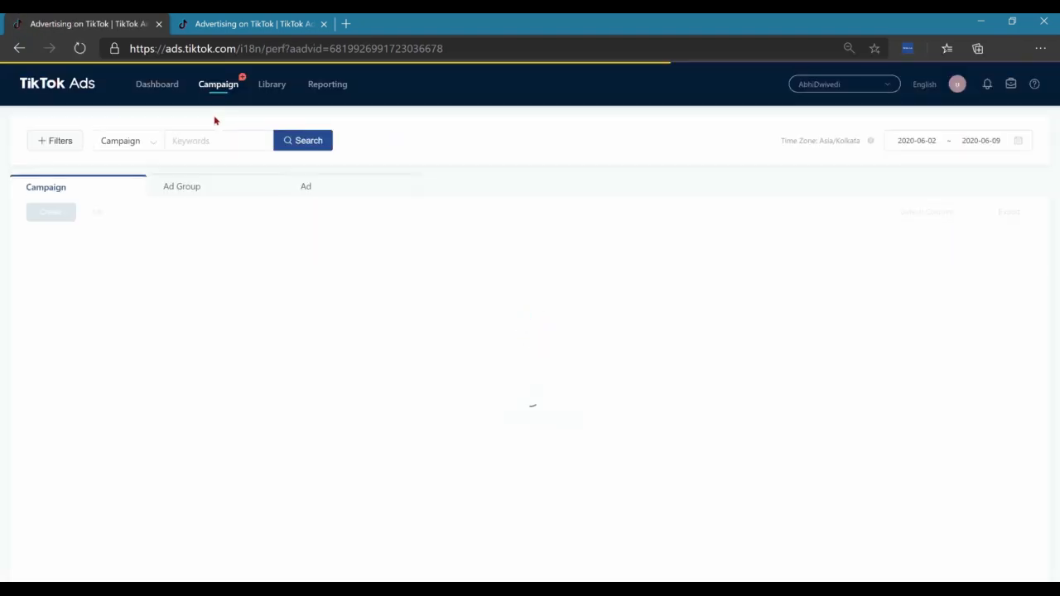